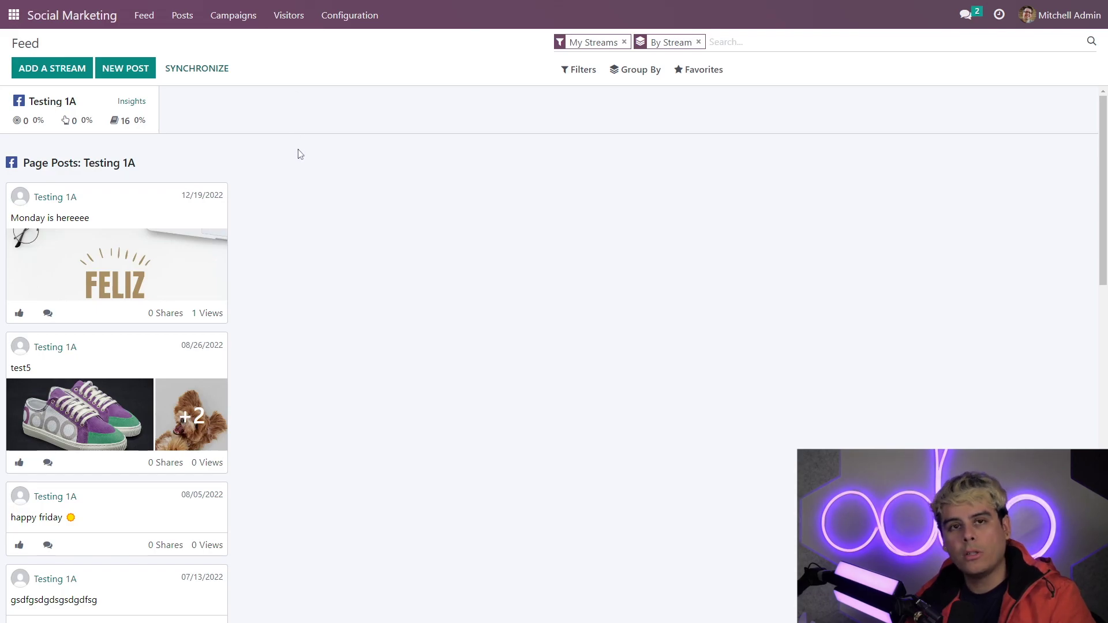
Add the Stealthy Wood Twitter account as a new stream by authorizing the Odoo app
{"action": "scroll", "coordinate": [291, 261], "scroll_direction": "down", "scroll_amount": 3}
{"action": "scroll", "coordinate": [289, 256], "scroll_direction": "down", "scroll_amount": 3}
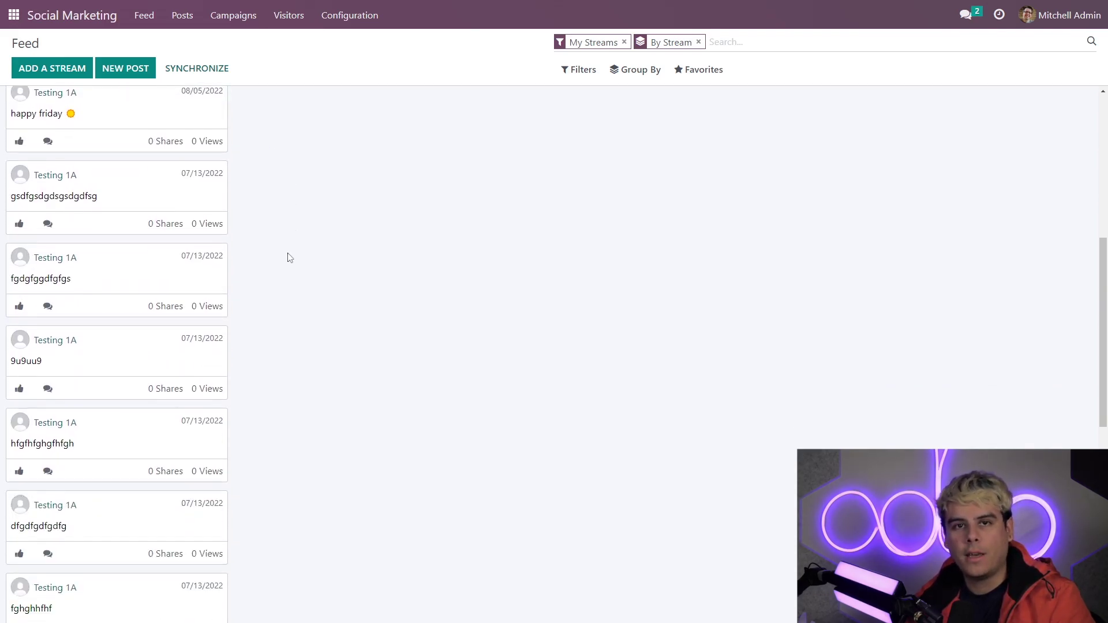
{"action": "scroll", "coordinate": [288, 256], "scroll_direction": "up", "scroll_amount": 6}
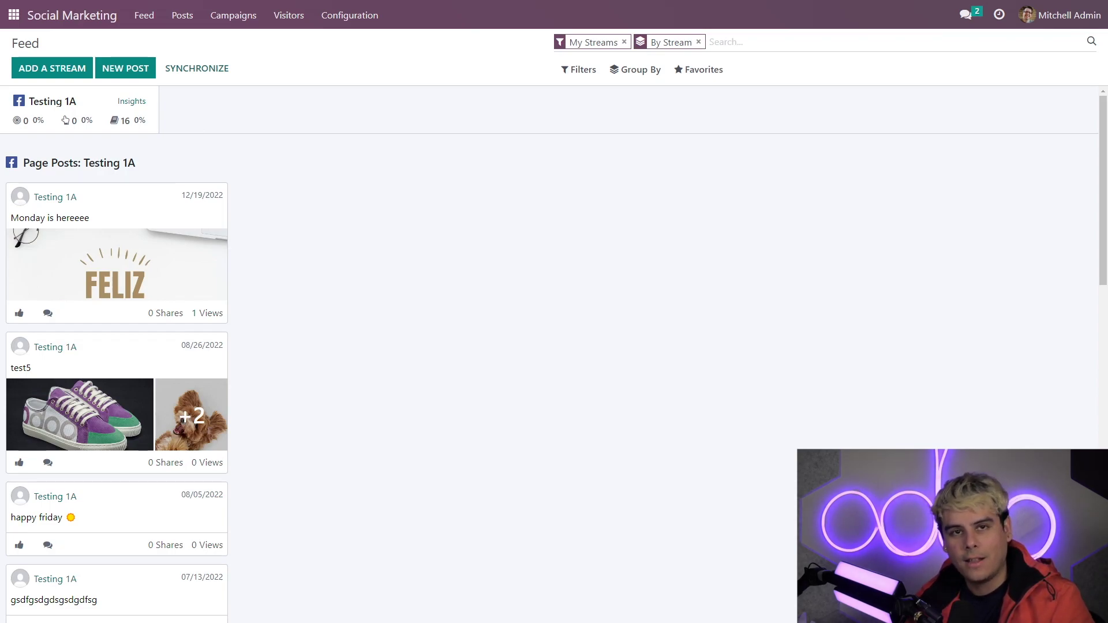
{"action": "left_click", "coordinate": [47, 70]}
{"action": "left_click", "coordinate": [681, 175]}
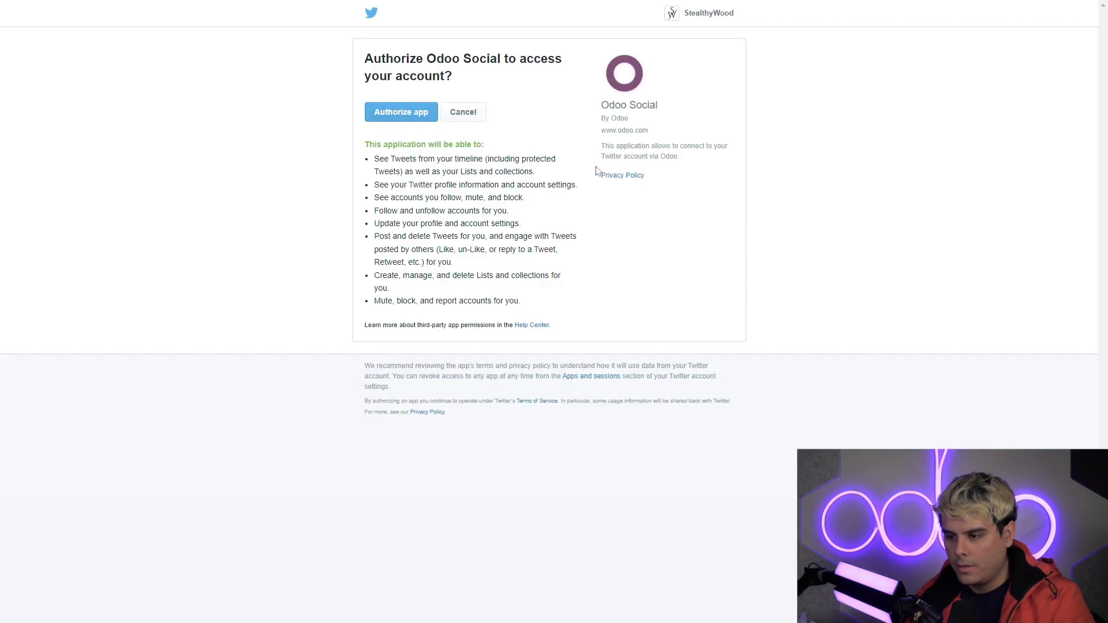
{"action": "left_click", "coordinate": [414, 115]}
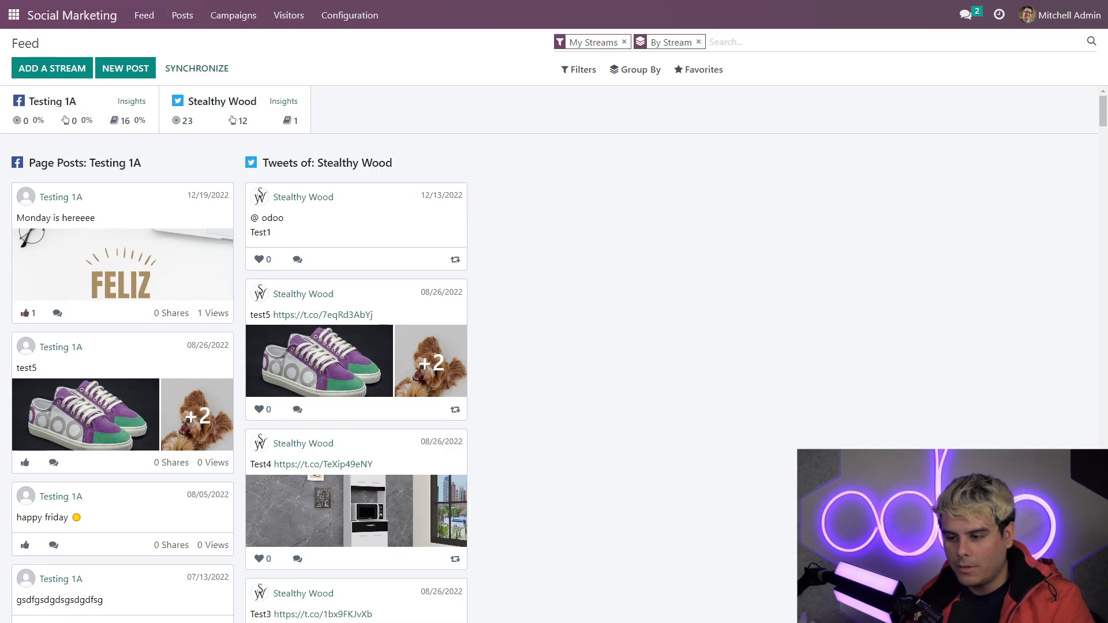
Comment 'lol' on the Testing 1A 'Monday is hereeee' post
{"action": "left_click", "coordinate": [67, 315]}
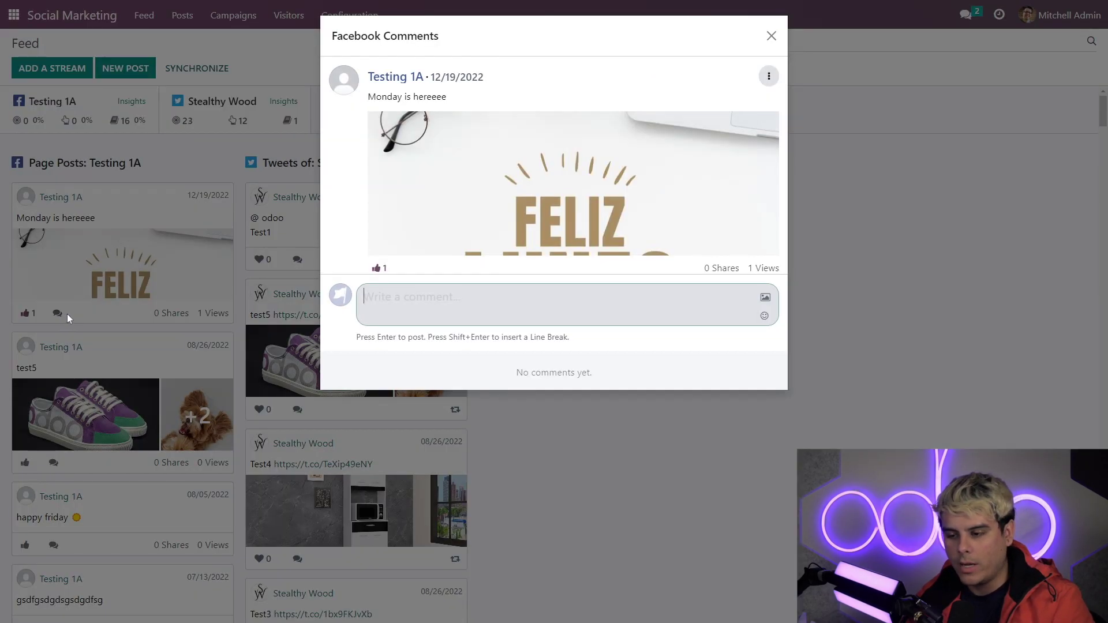
{"action": "type", "text": "lol"}
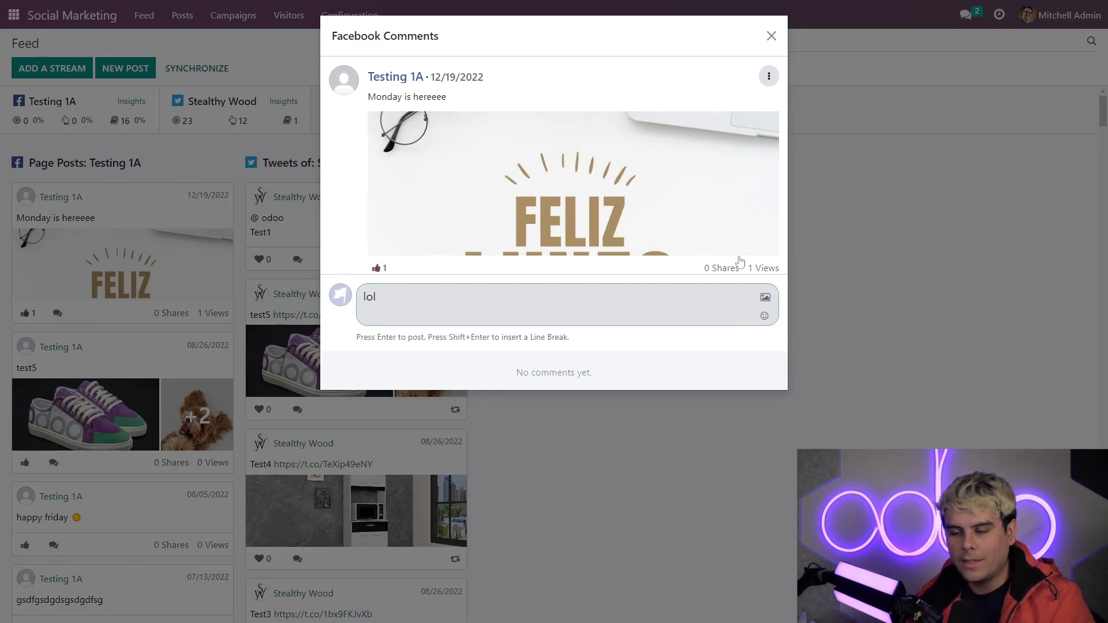
{"action": "left_click", "coordinate": [605, 349]}
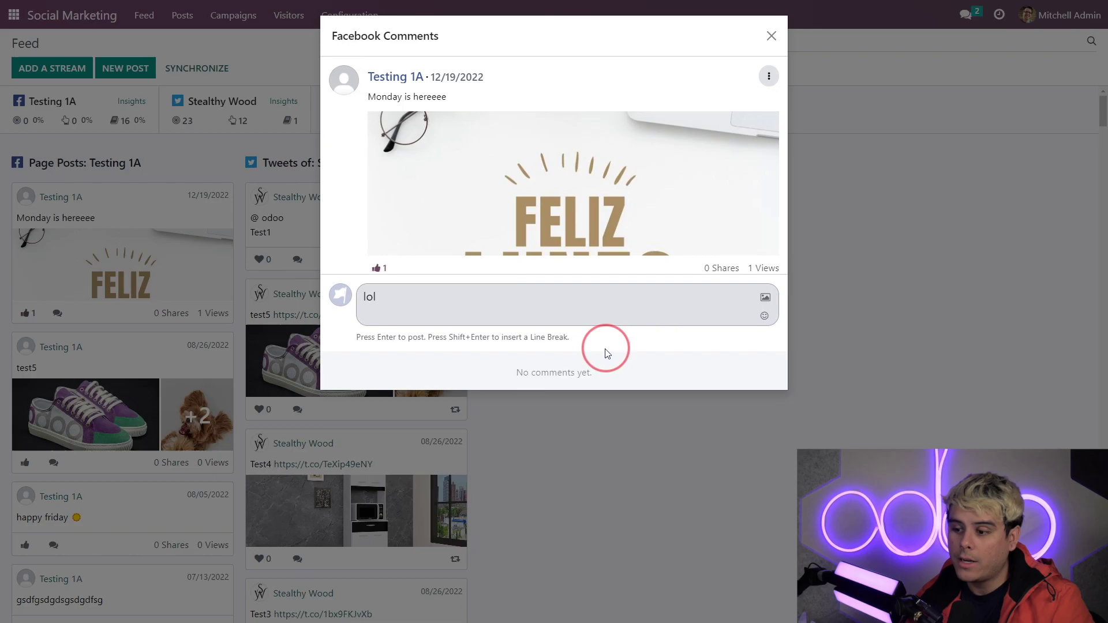
{"action": "key", "text": "Return"}
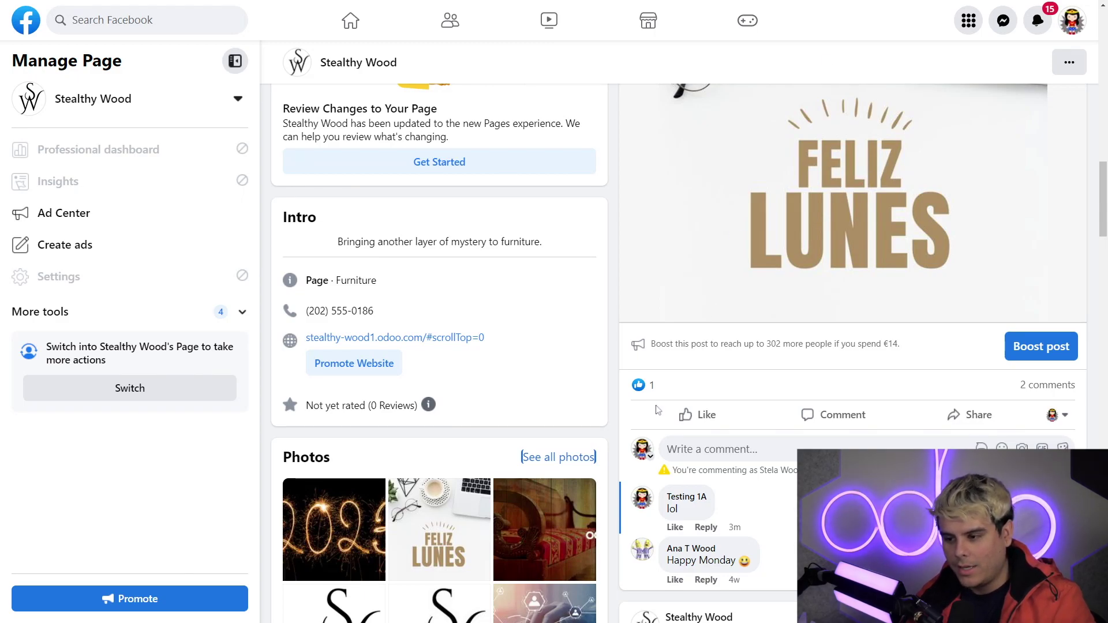
Check the 'lol' comment under the Feliz Lunes post and clear the accidental text selection
{"action": "triple_click", "coordinate": [617, 506]}
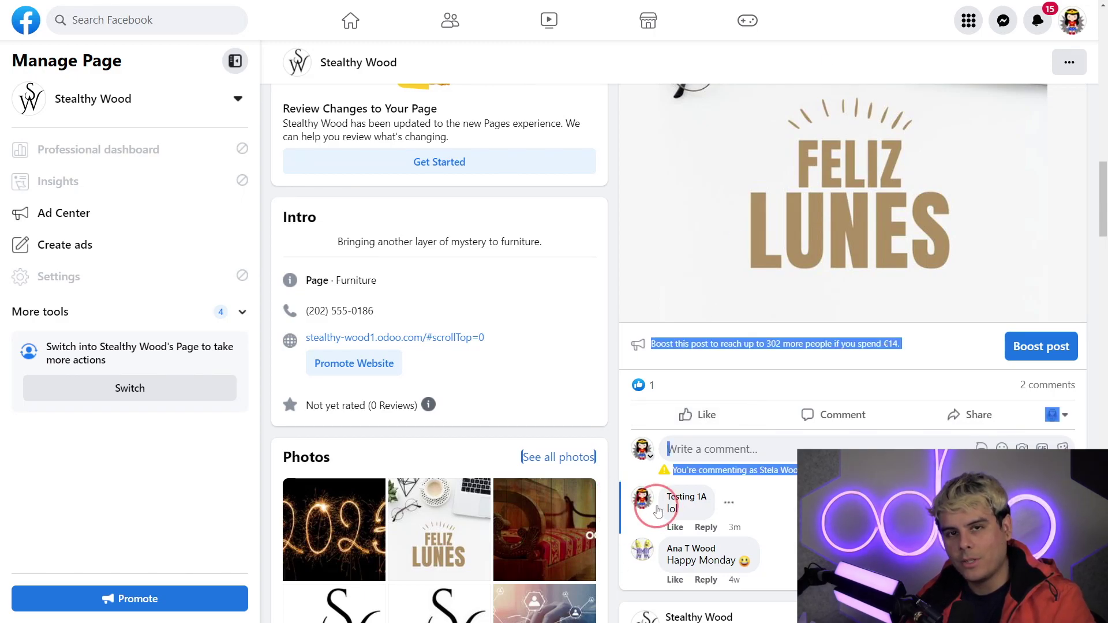
{"action": "left_click", "coordinate": [616, 509]}
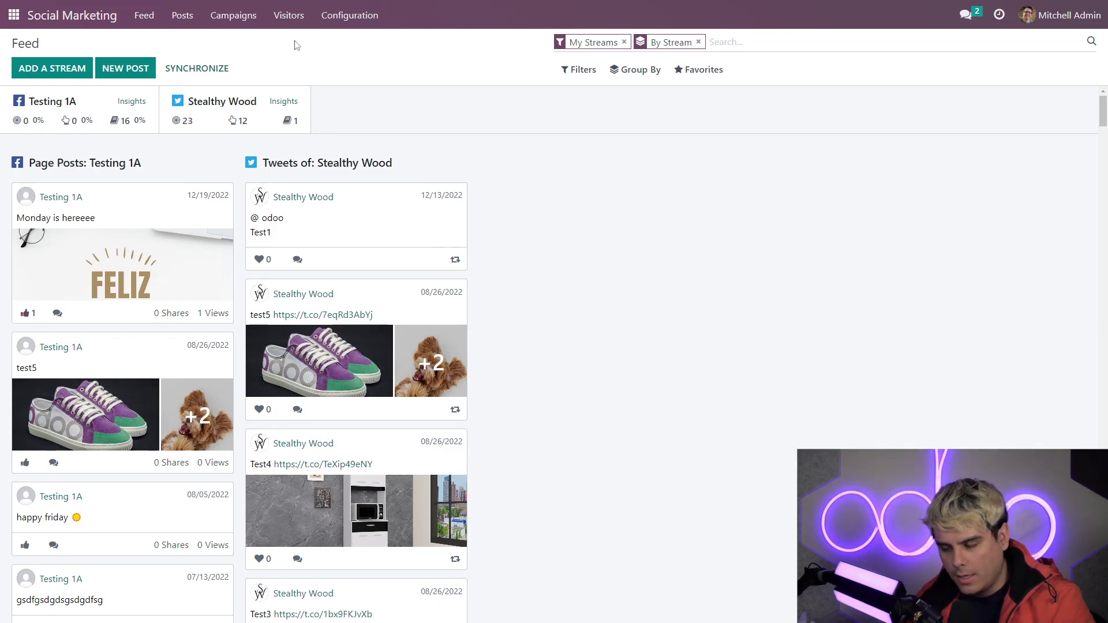
{"action": "left_click", "coordinate": [289, 107]}
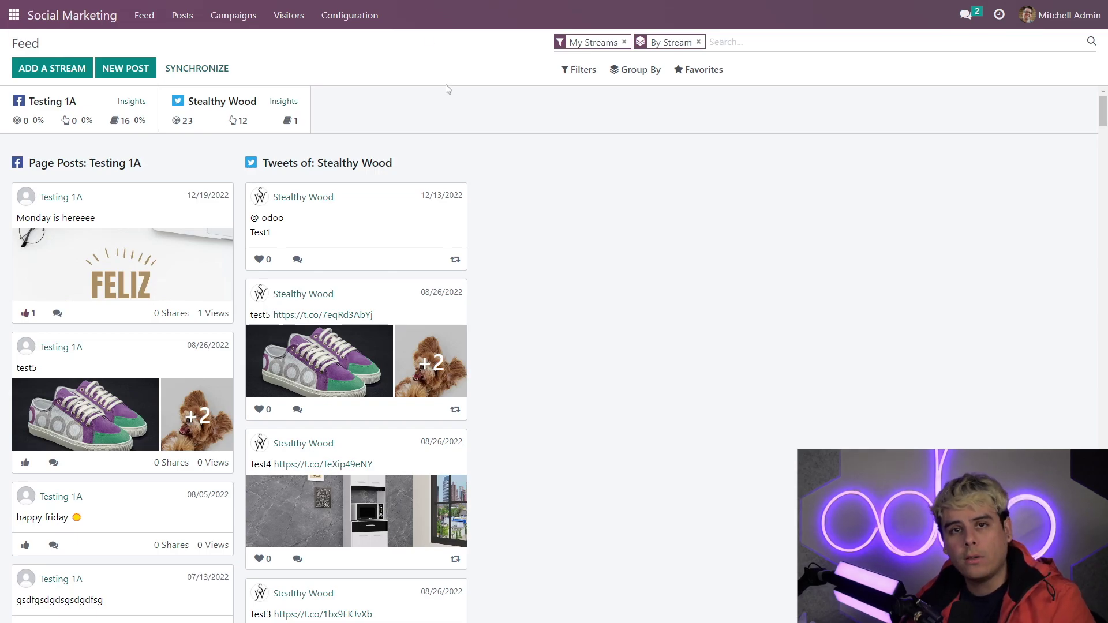
{"action": "left_click", "coordinate": [492, 256]}
{"action": "left_click", "coordinate": [499, 257]}
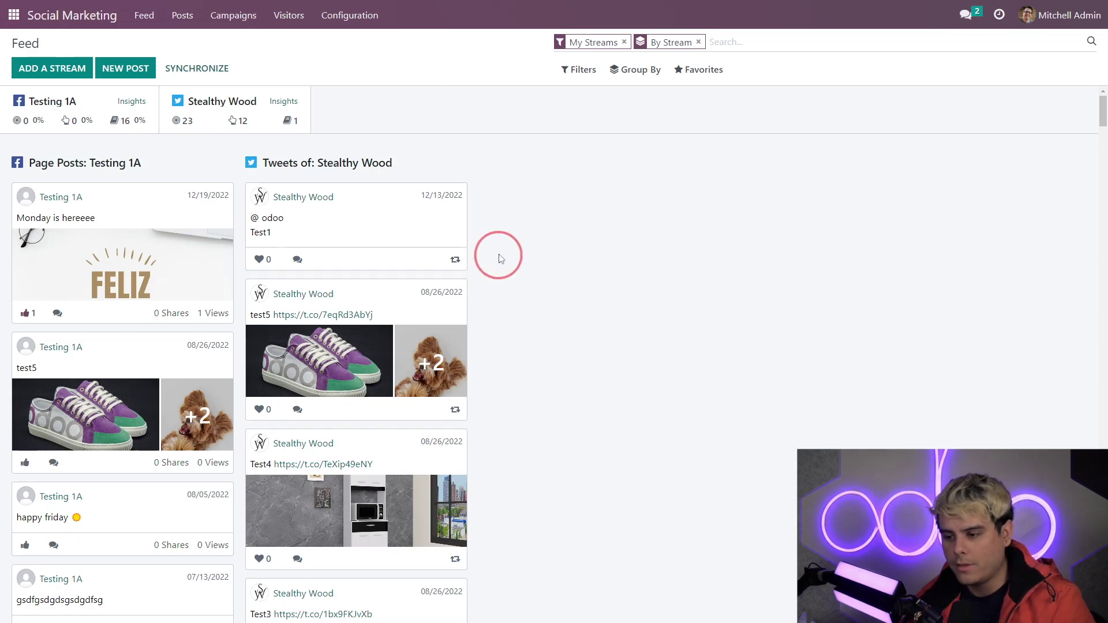
Retweet the first Stealthy Wood 'Test1' tweet, then choose Quote Tweet on it
{"action": "left_click", "coordinate": [455, 261]}
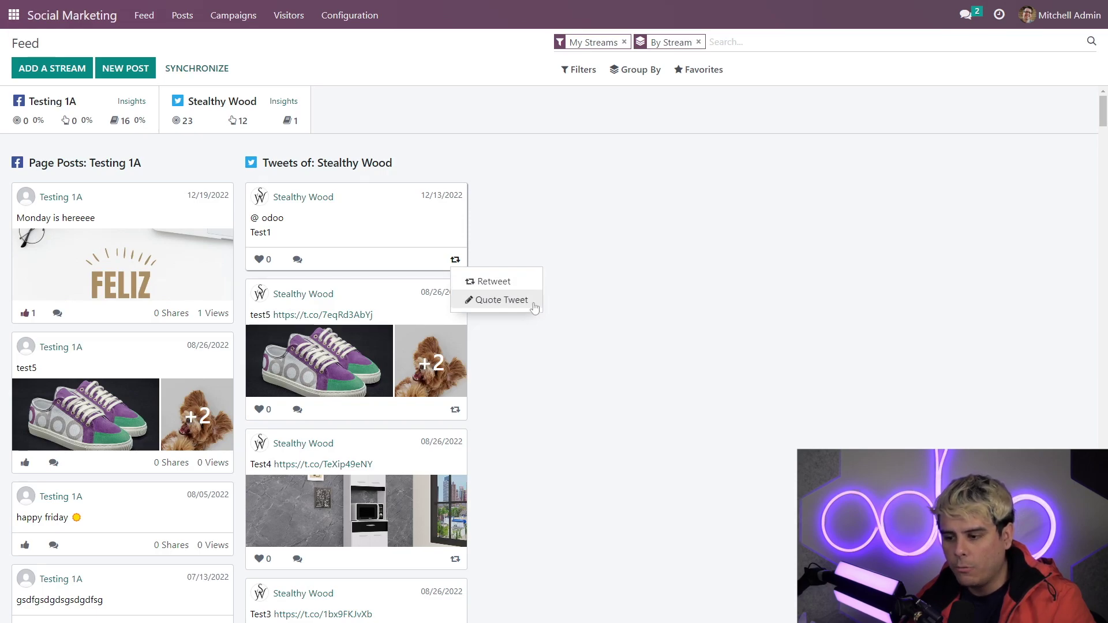
{"action": "left_click", "coordinate": [532, 282]}
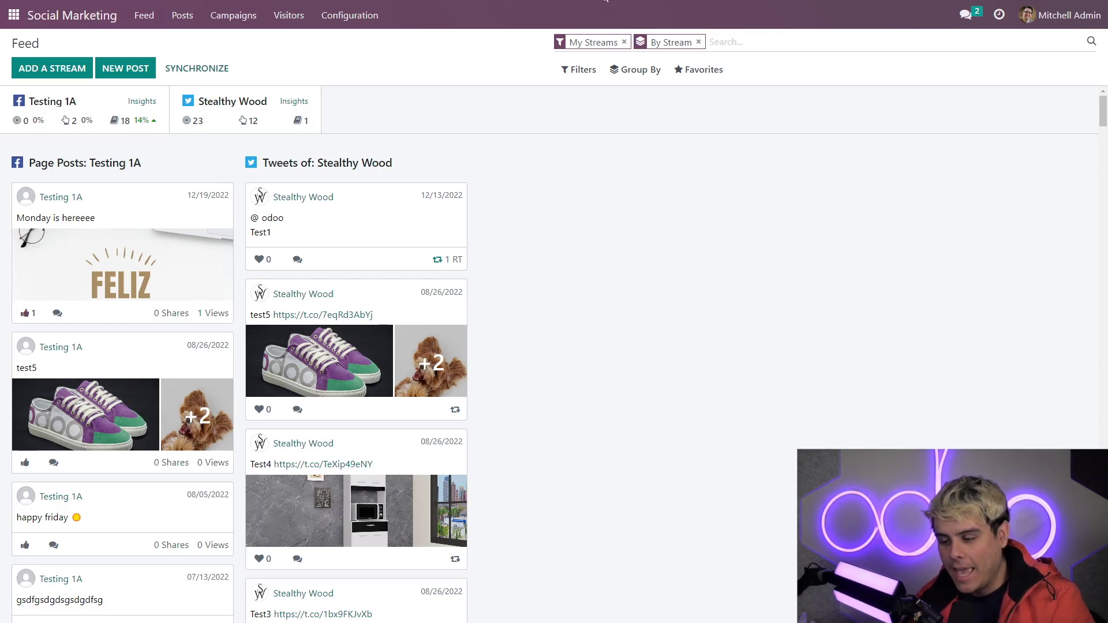
{"action": "left_click", "coordinate": [439, 260]}
{"action": "left_click", "coordinate": [480, 302]}
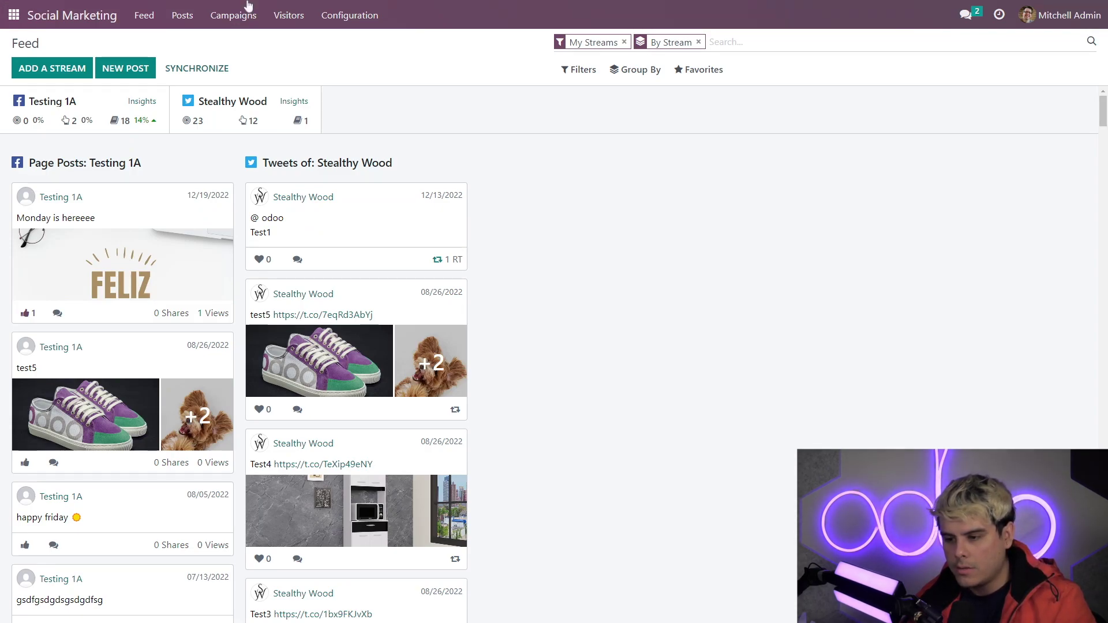
{"action": "left_click", "coordinate": [128, 70]}
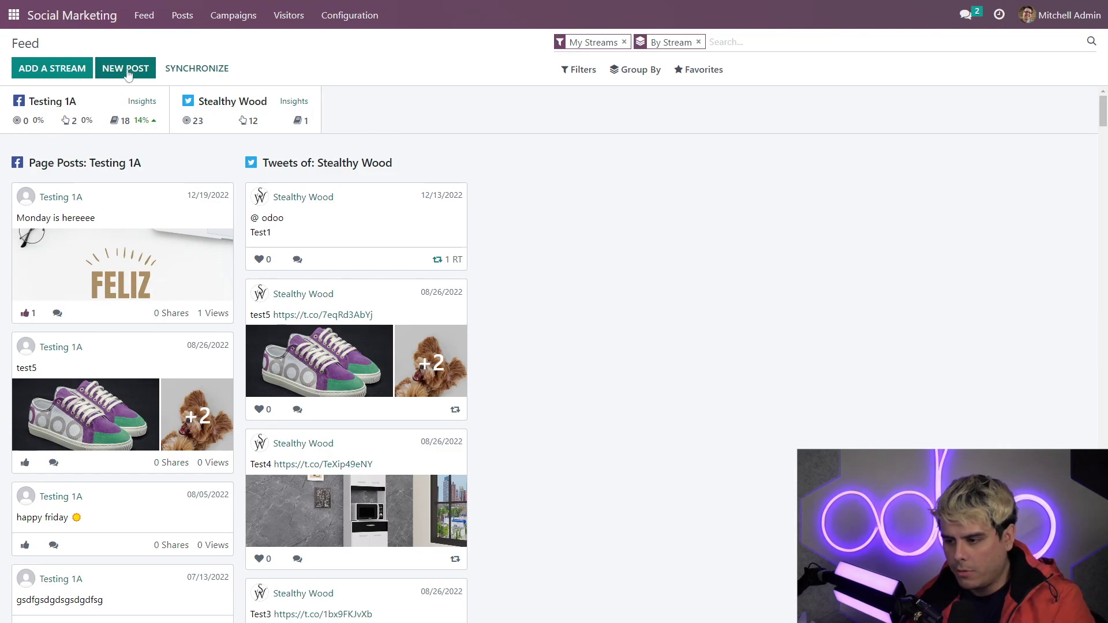
Start a new post targeting [Facebook] Testing 1A and [Twitter] Stealthy Wood
{"action": "left_click", "coordinate": [128, 70]}
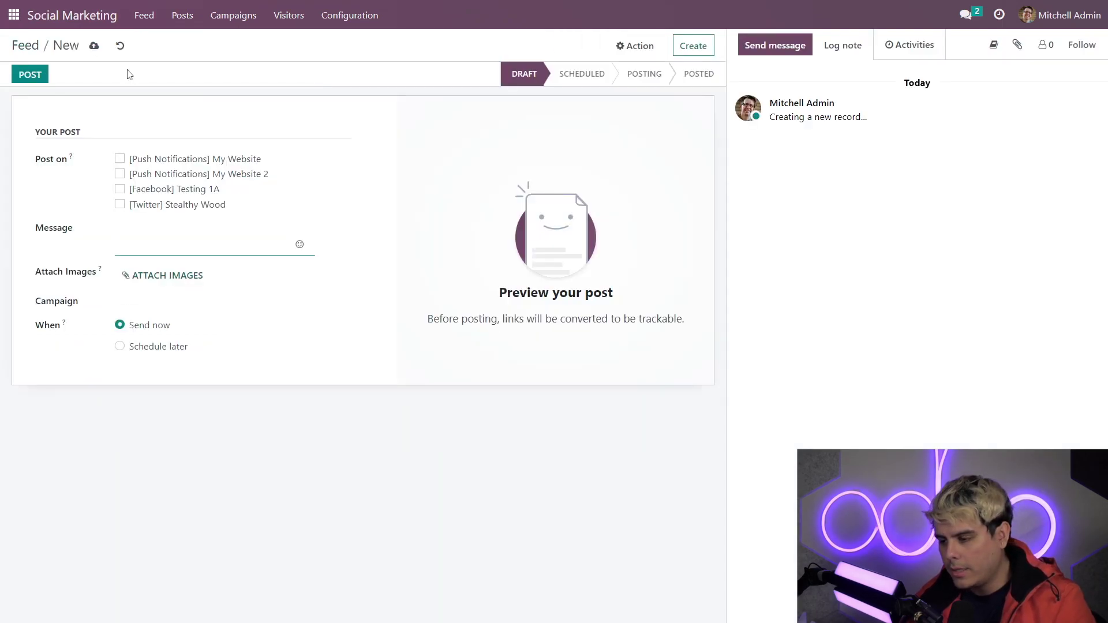
{"action": "left_click", "coordinate": [119, 189]}
{"action": "left_click", "coordinate": [121, 207]}
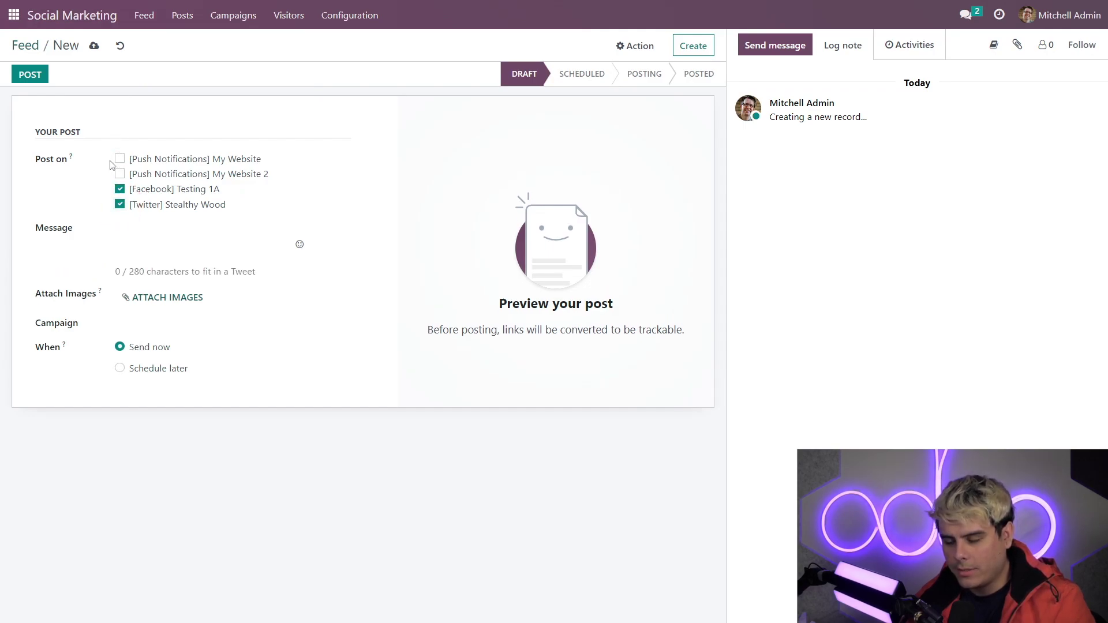
Write the message 'Buy our wood #wood #sw'
{"action": "left_click", "coordinate": [124, 231]}
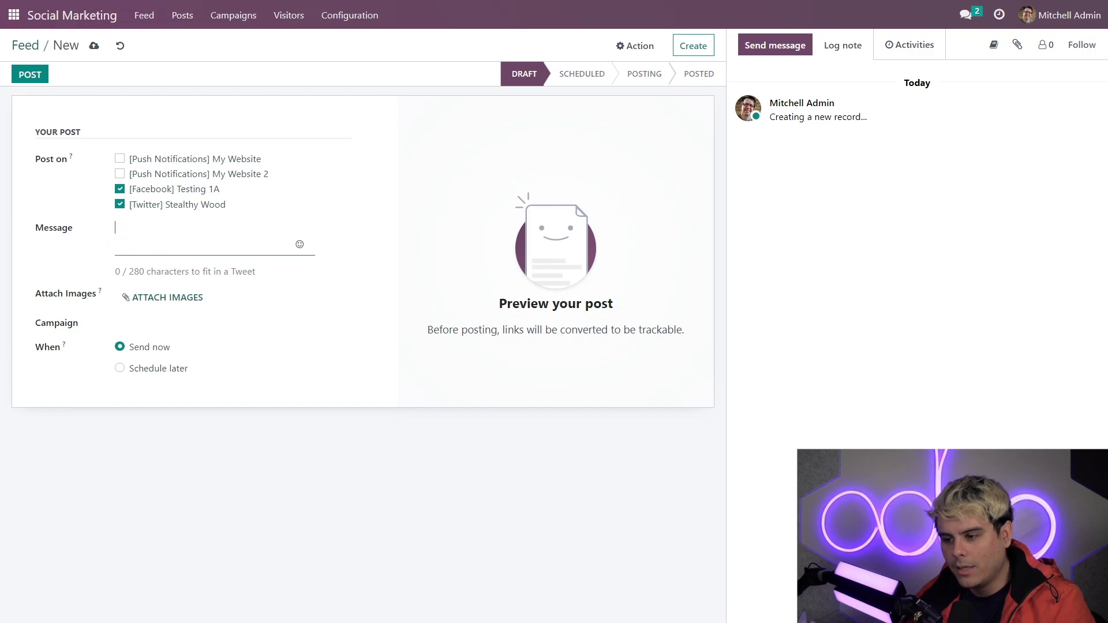
{"action": "type", "text": "Buy our wodo"}
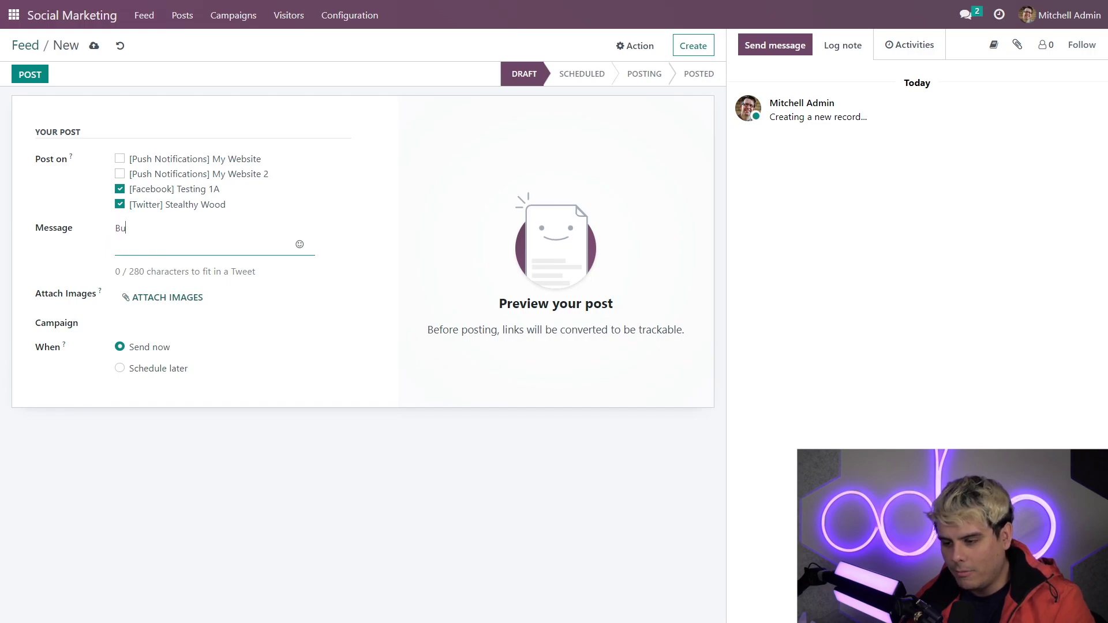
{"action": "key", "text": "BackSpace"}
{"action": "key", "text": "BackSpace"}
{"action": "type", "text": "od"}
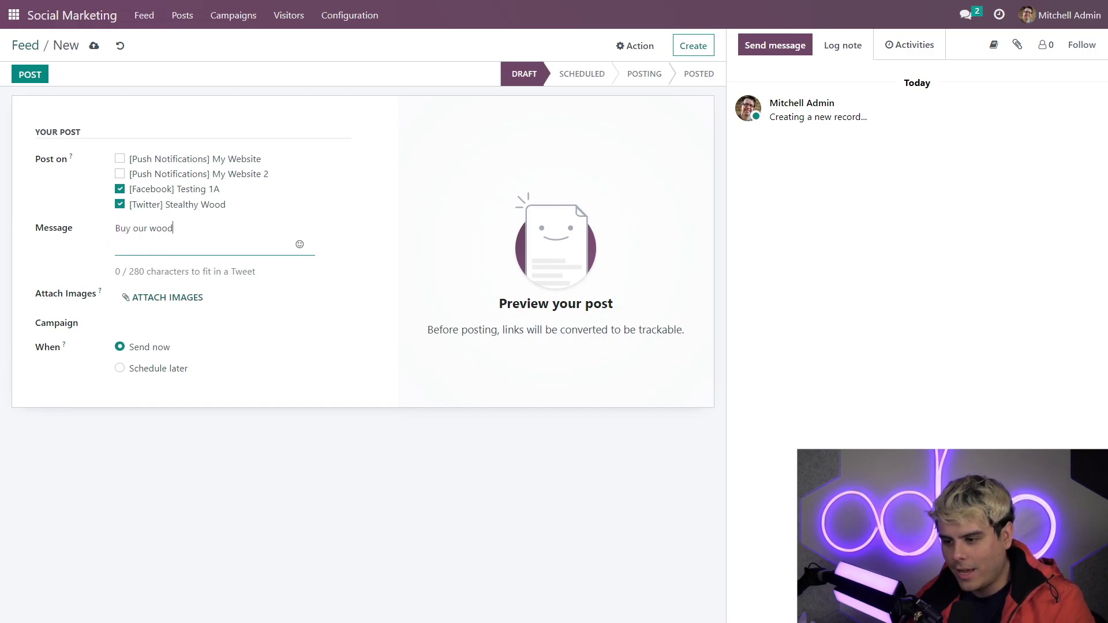
{"action": "type", "text": " #"}
{"action": "key", "text": "BackSpace"}
{"action": "key", "text": "BackSpace"}
{"action": "type", "text": "#wo"}
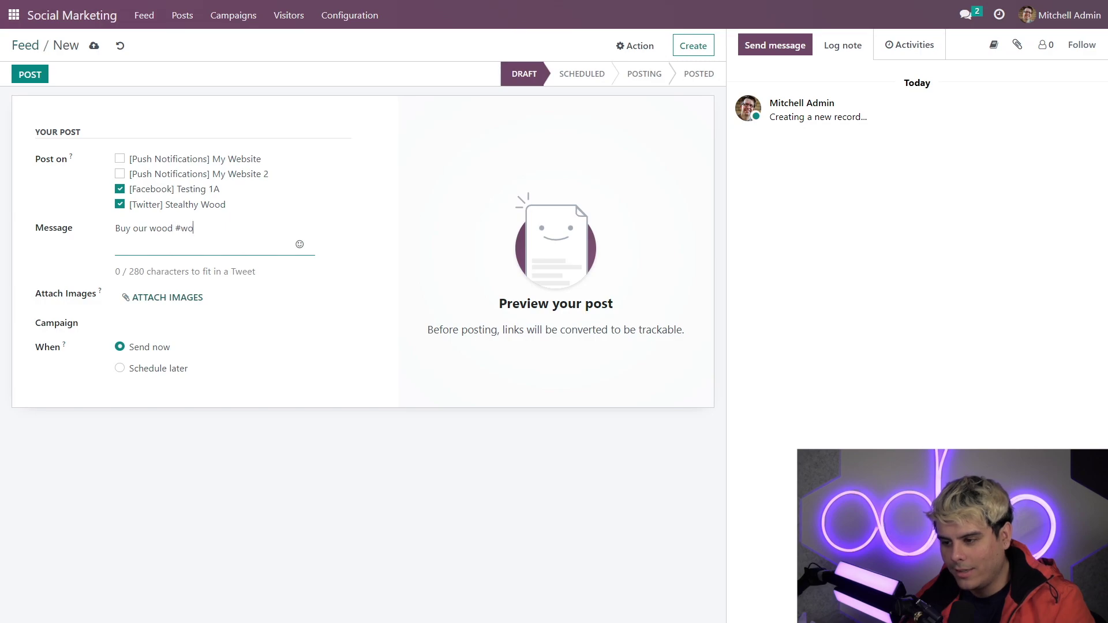
{"action": "type", "text": "od #sw"}
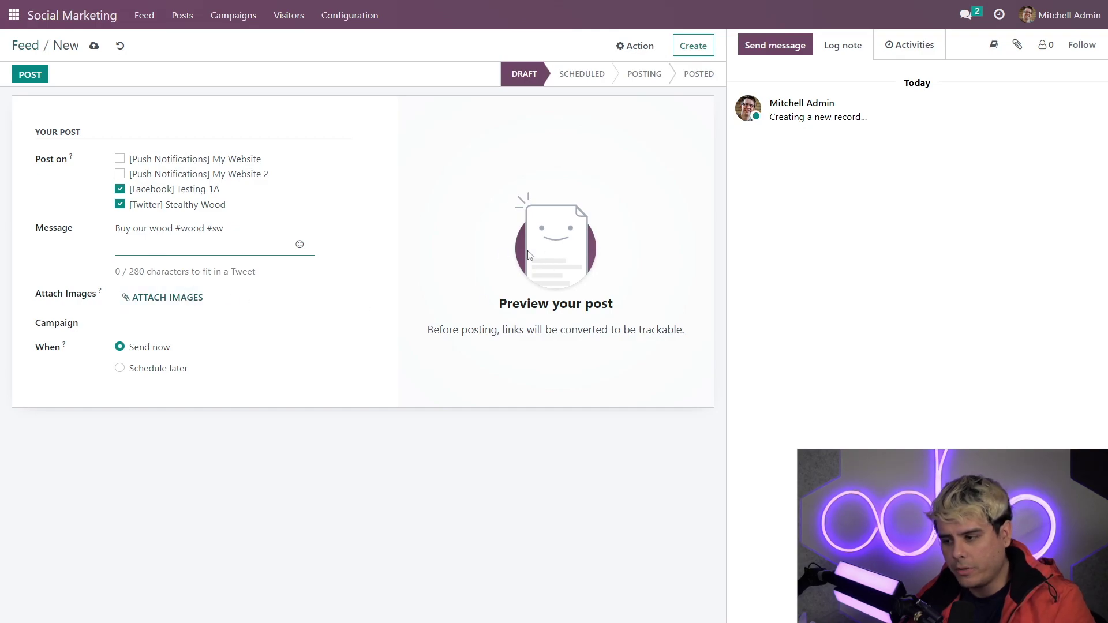
{"action": "left_click", "coordinate": [432, 280]}
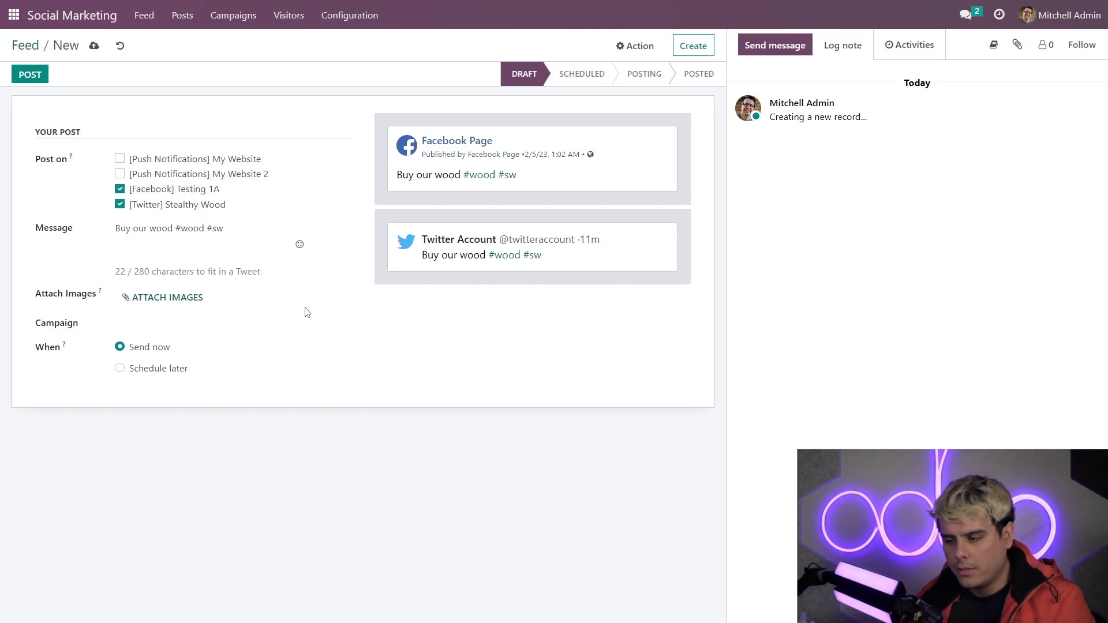
Attach nonbroken chair.jpg and add [Push Notifications] My Website as a target
{"action": "left_click", "coordinate": [184, 301]}
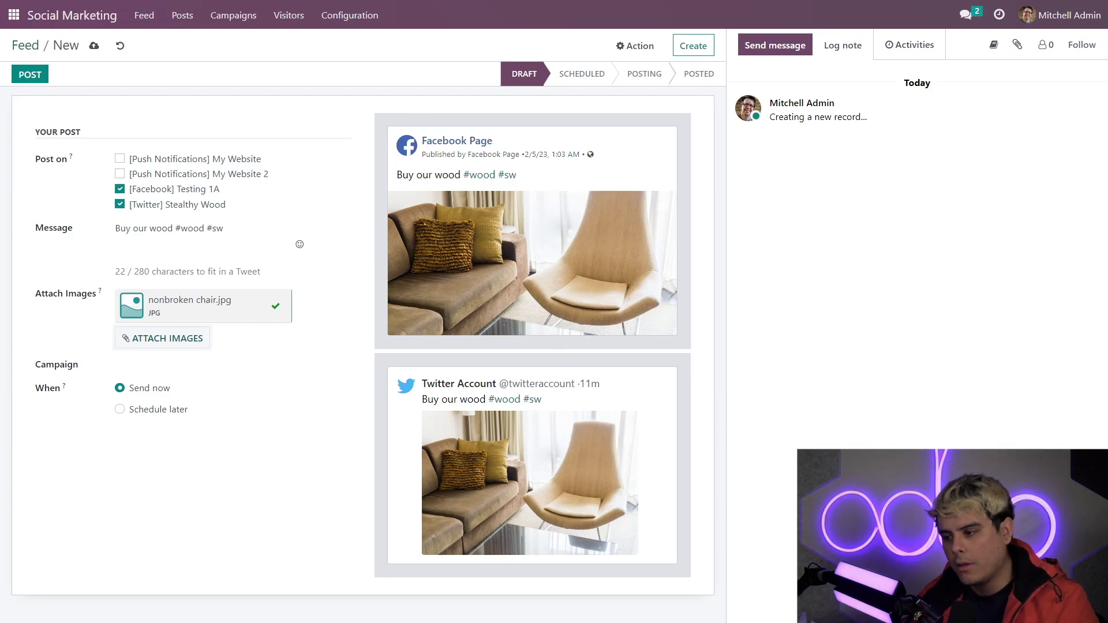
{"action": "left_click", "coordinate": [200, 161]}
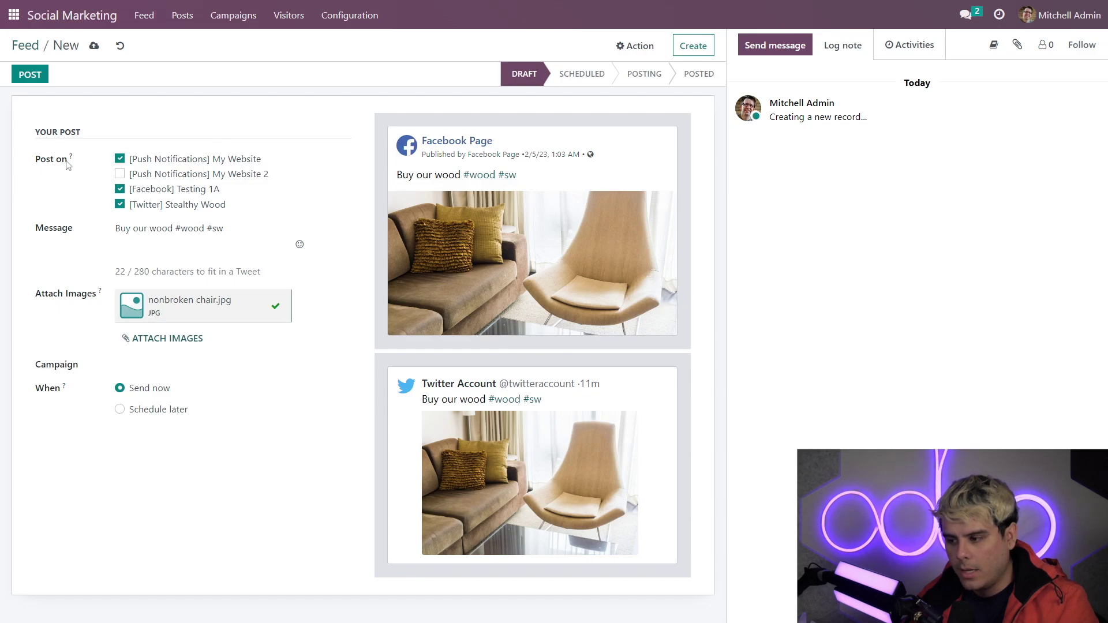
{"action": "scroll", "coordinate": [56, 185], "scroll_direction": "down", "scroll_amount": 2}
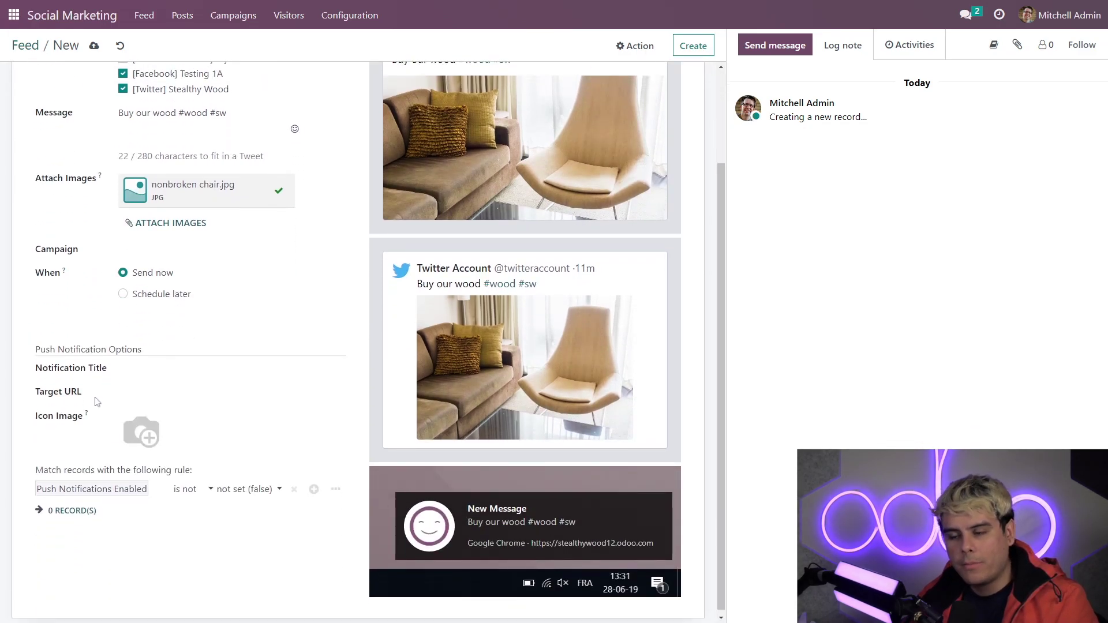
{"action": "scroll", "coordinate": [108, 369], "scroll_direction": "up", "scroll_amount": 2}
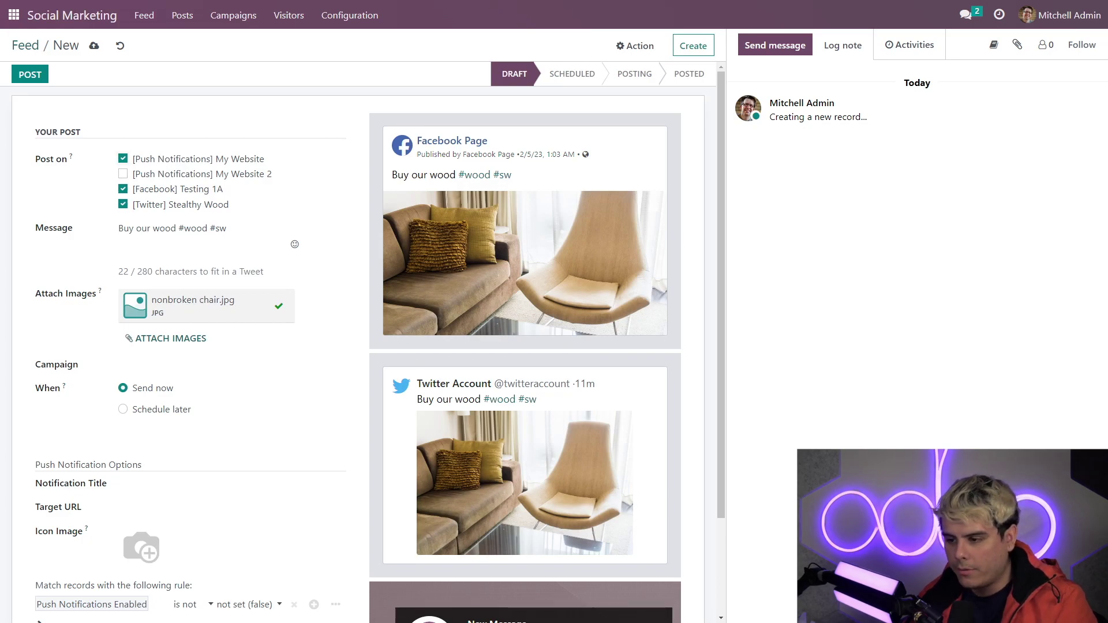
Untick My Website push notifications and post immediately with Send now
{"action": "left_click", "coordinate": [122, 158]}
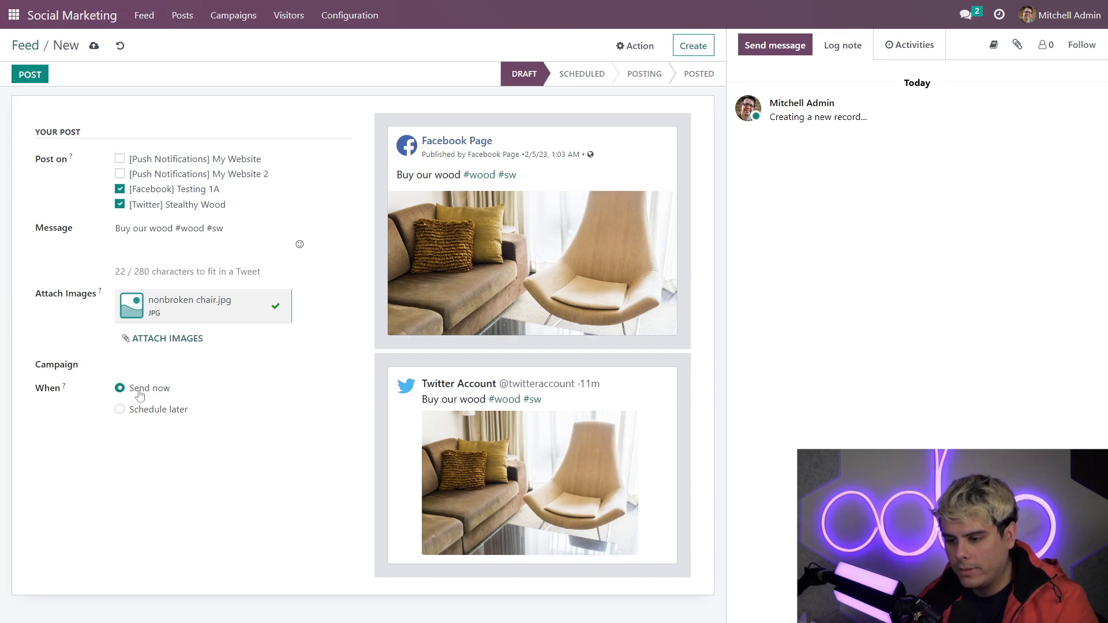
{"action": "left_click", "coordinate": [26, 75]}
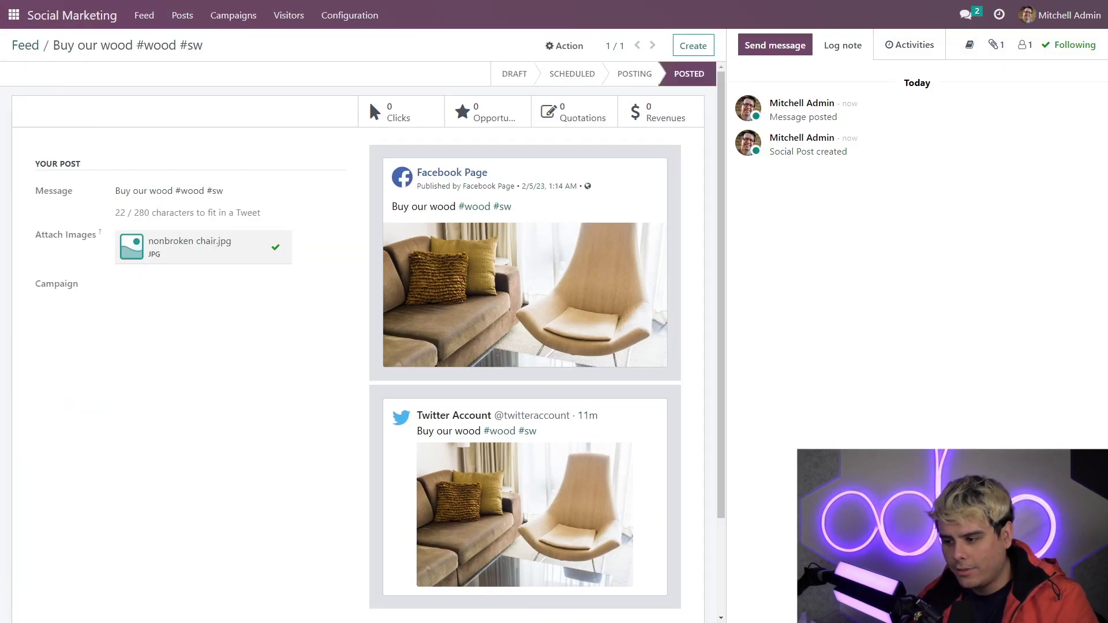
Go back through the Feed breadcrumb to the Social Posts overview
{"action": "left_click", "coordinate": [25, 45]}
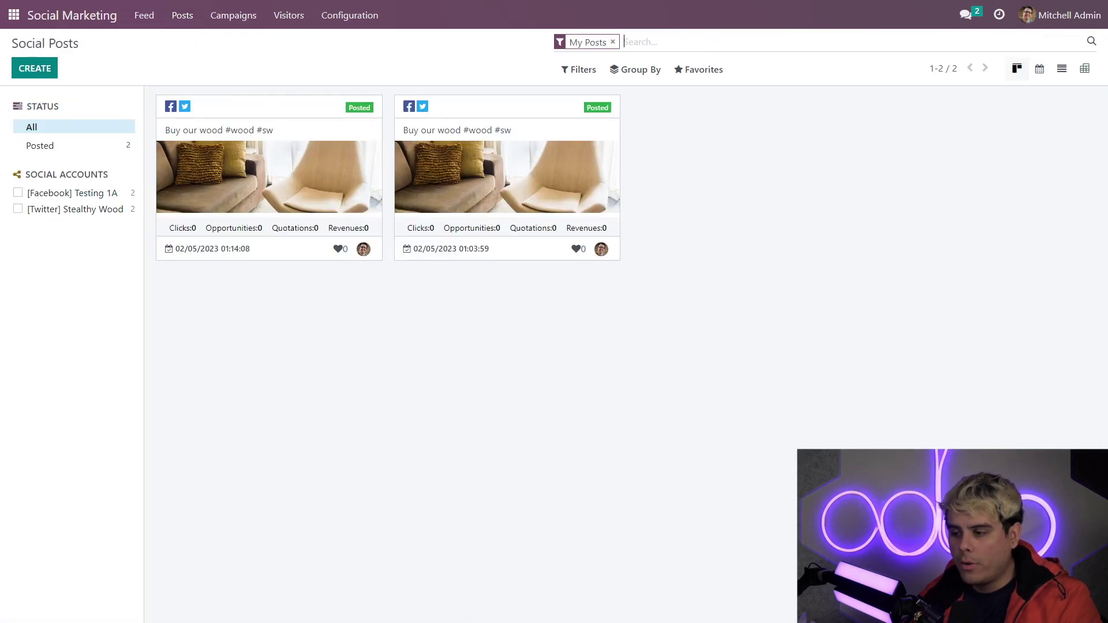
Switch the Social Posts view to the February 2023 month calendar
{"action": "left_click", "coordinate": [756, 186]}
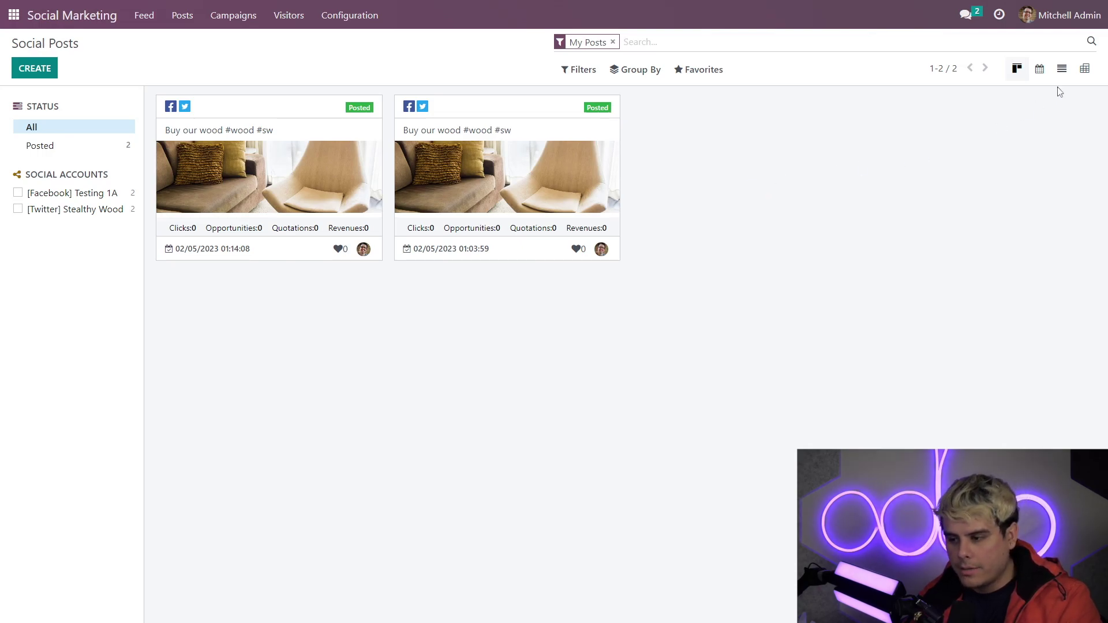
{"action": "left_click", "coordinate": [1040, 70]}
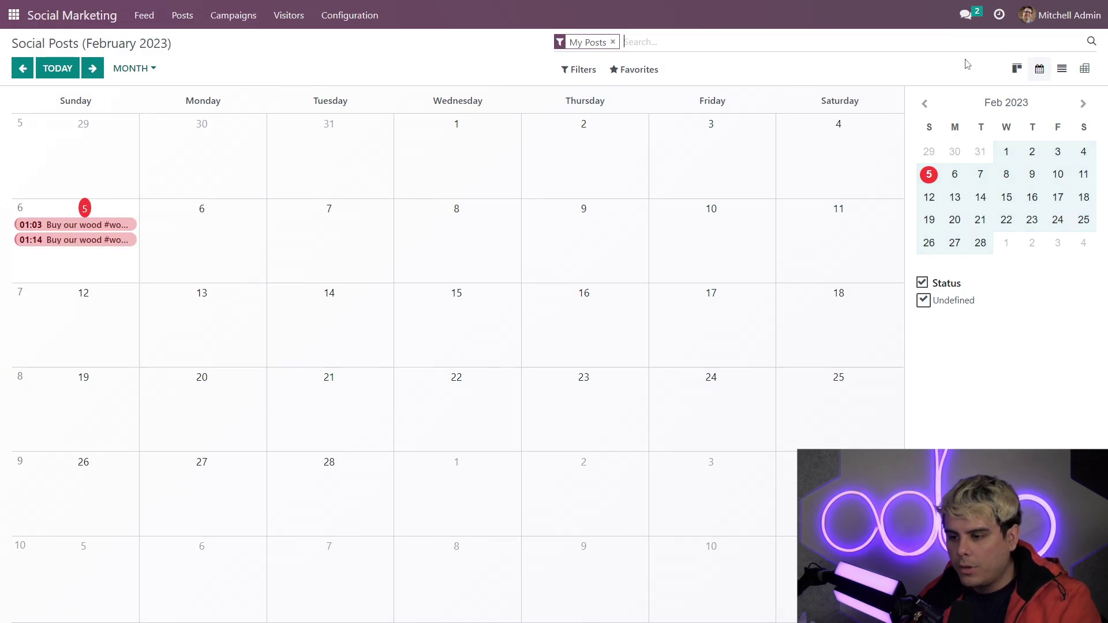
Schedule a 'Lol' post for Testing 1A and Stealthy Wood on 02/06/2023 07:00
{"action": "left_click", "coordinate": [219, 233]}
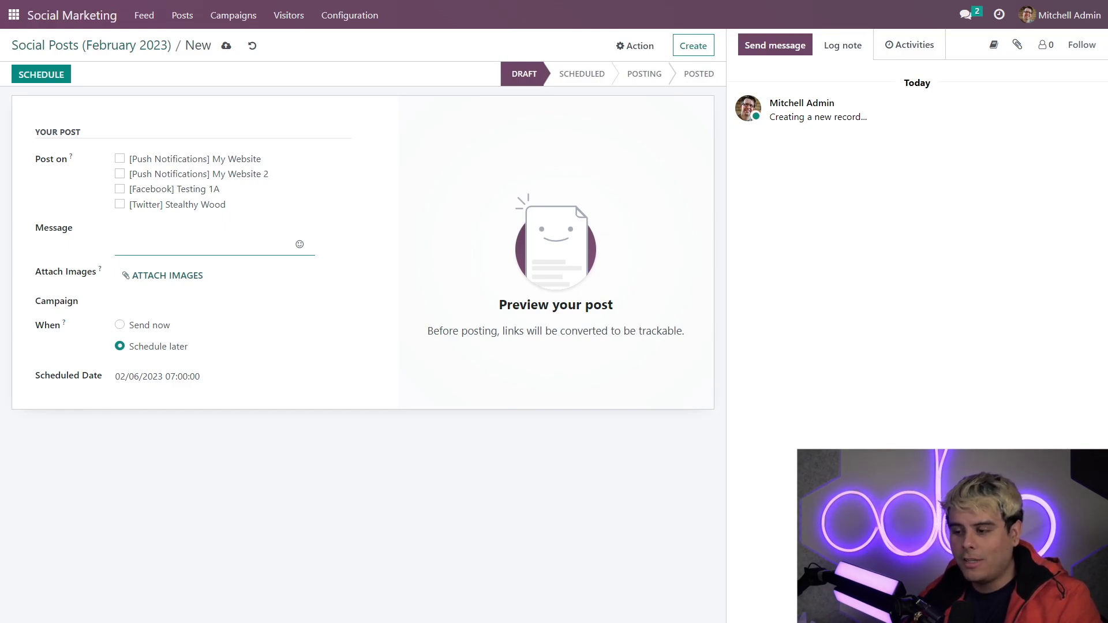
{"action": "left_click", "coordinate": [167, 188]}
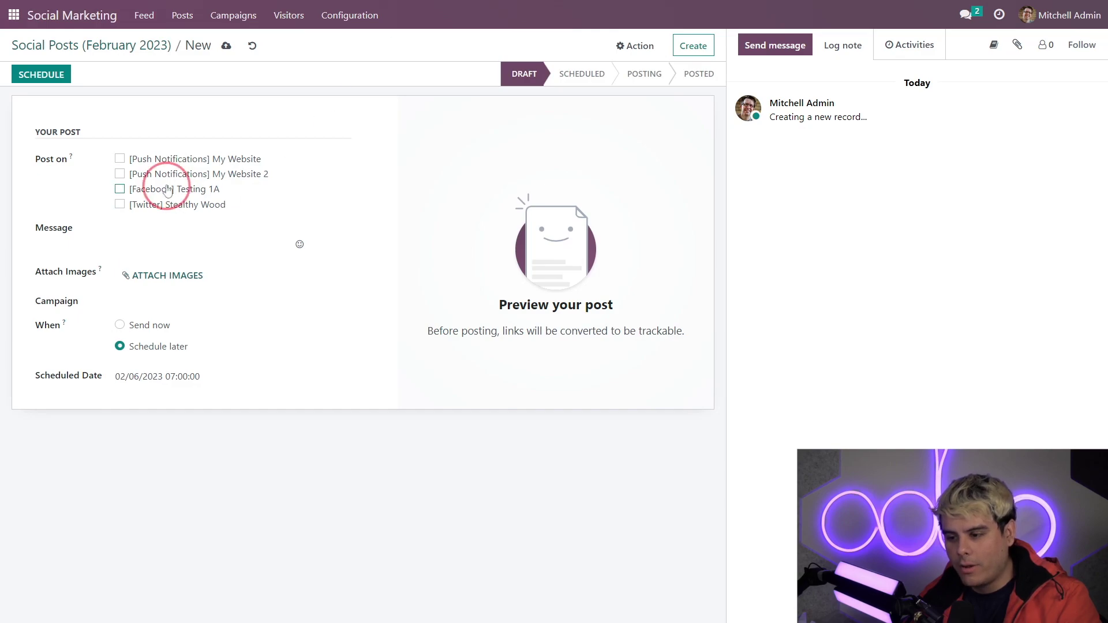
{"action": "left_click", "coordinate": [171, 212]}
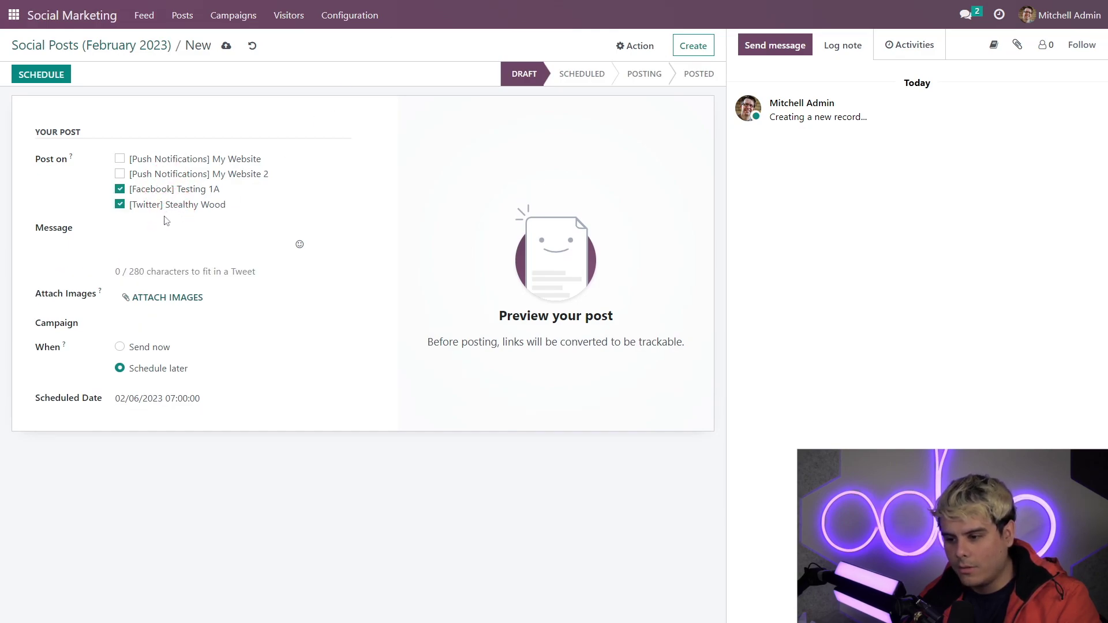
{"action": "left_click", "coordinate": [167, 232]}
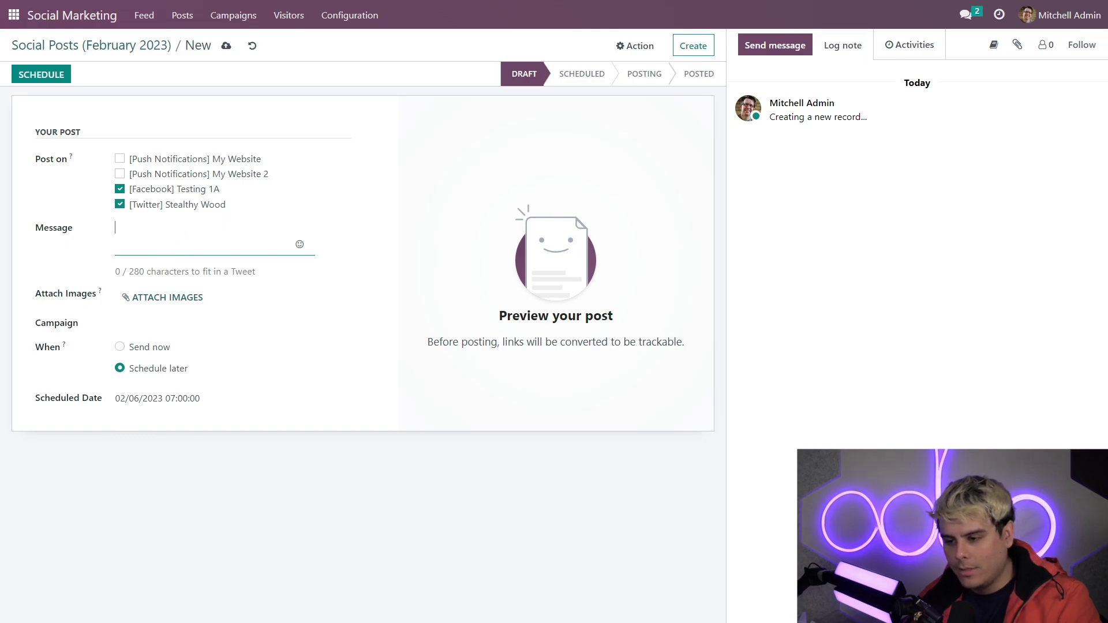
{"action": "type", "text": "Lol"}
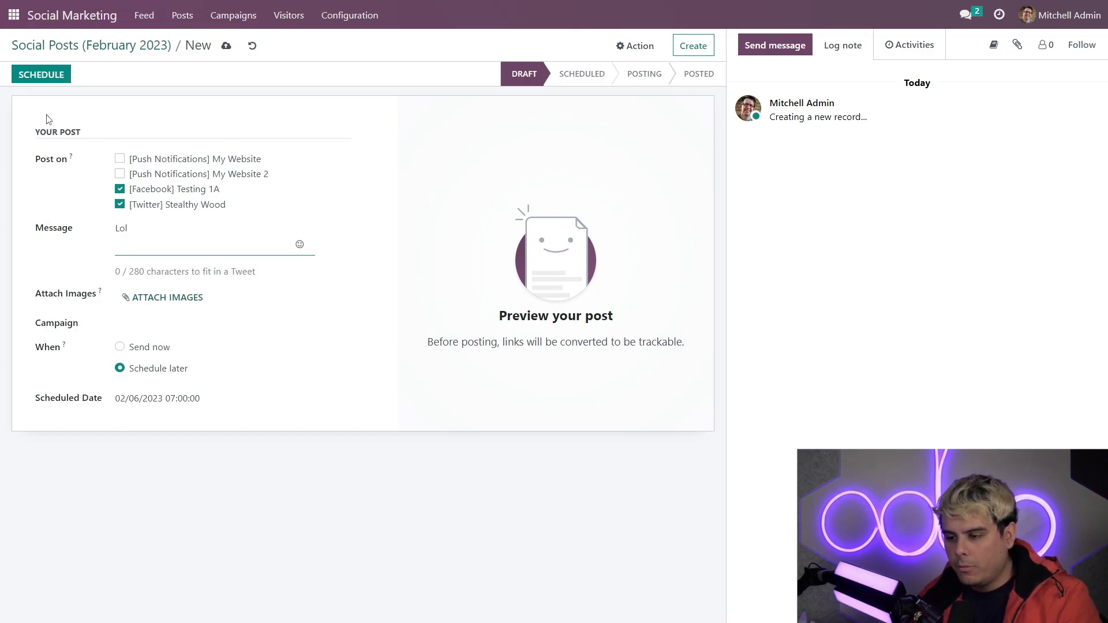
{"action": "left_click", "coordinate": [42, 74]}
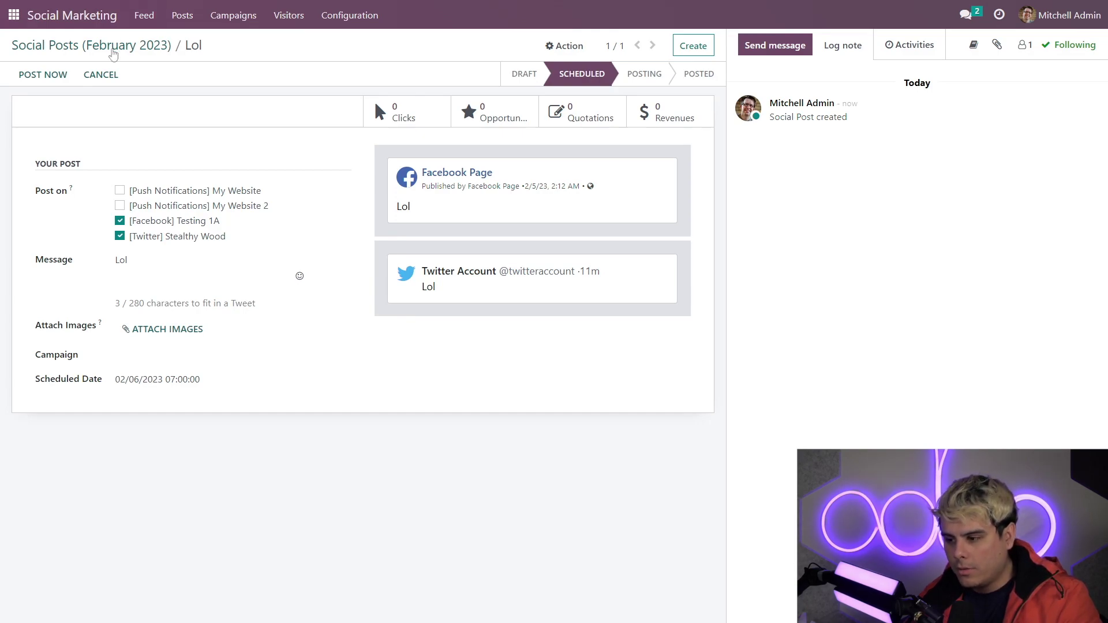
Go back to the February 2023 posts calendar showing the 'Lol' post on Monday 6th at 07:00
{"action": "left_click", "coordinate": [109, 50]}
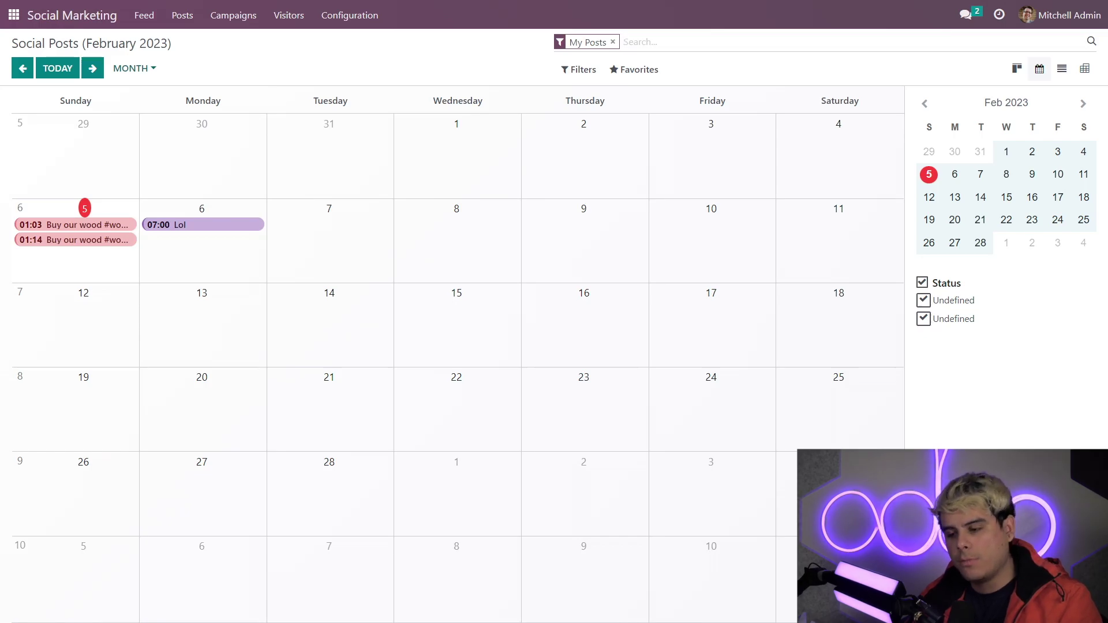
On the feed, preview the FELIZ LUNES image, then show the actions for the 'Monday is hereeee' comments
{"action": "left_click", "coordinate": [79, 15]}
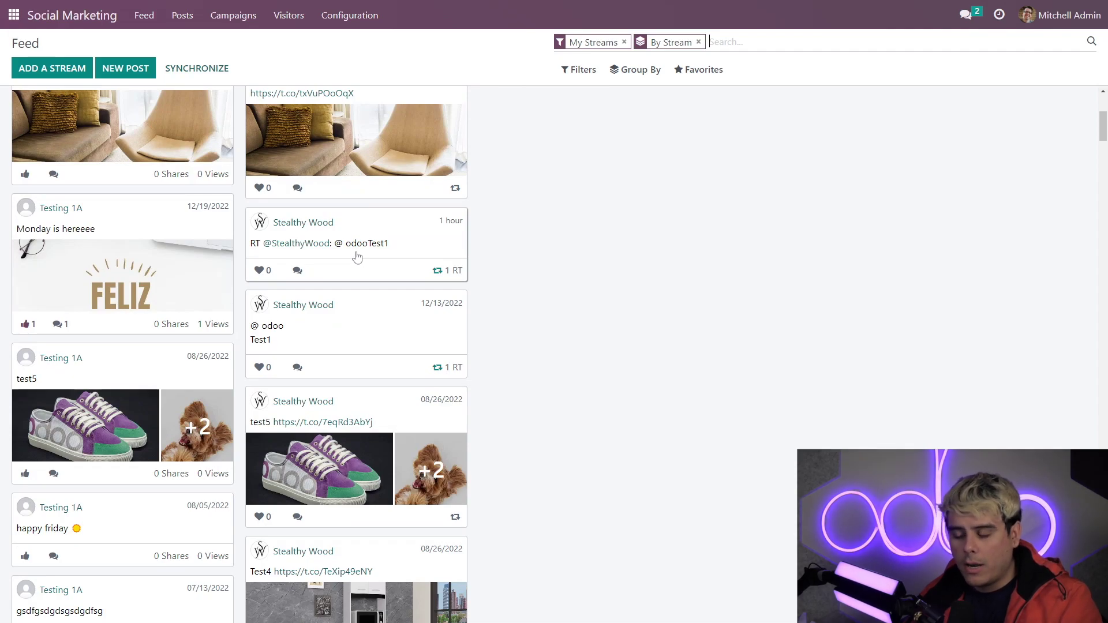
{"action": "scroll", "coordinate": [357, 257], "scroll_direction": "down", "scroll_amount": 3}
{"action": "scroll", "coordinate": [259, 242], "scroll_direction": "up", "scroll_amount": 2}
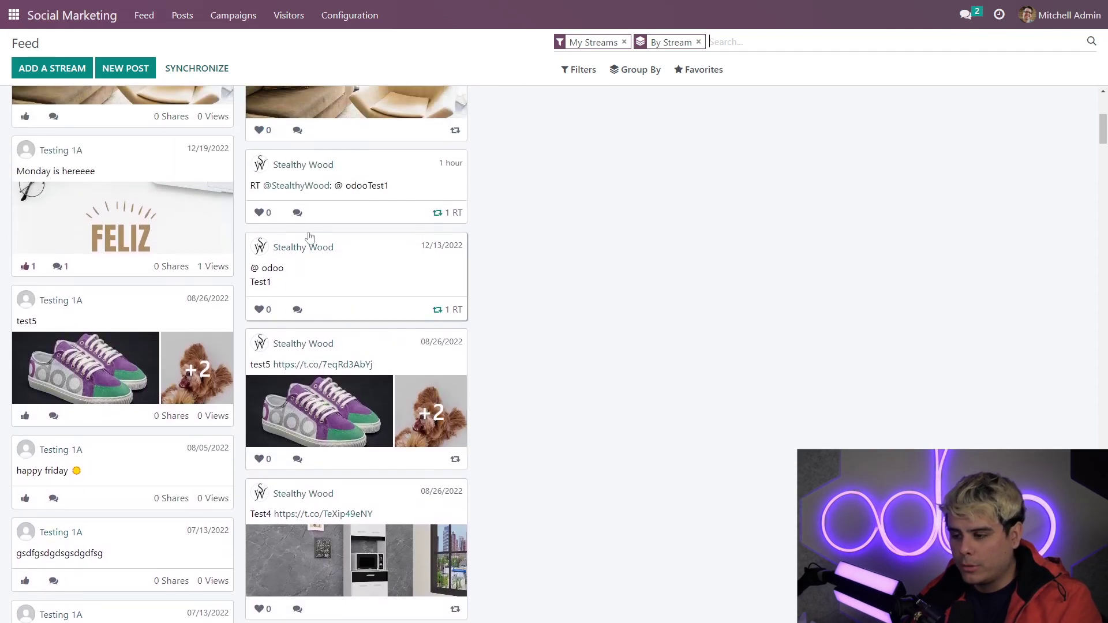
{"action": "left_click", "coordinate": [174, 212]}
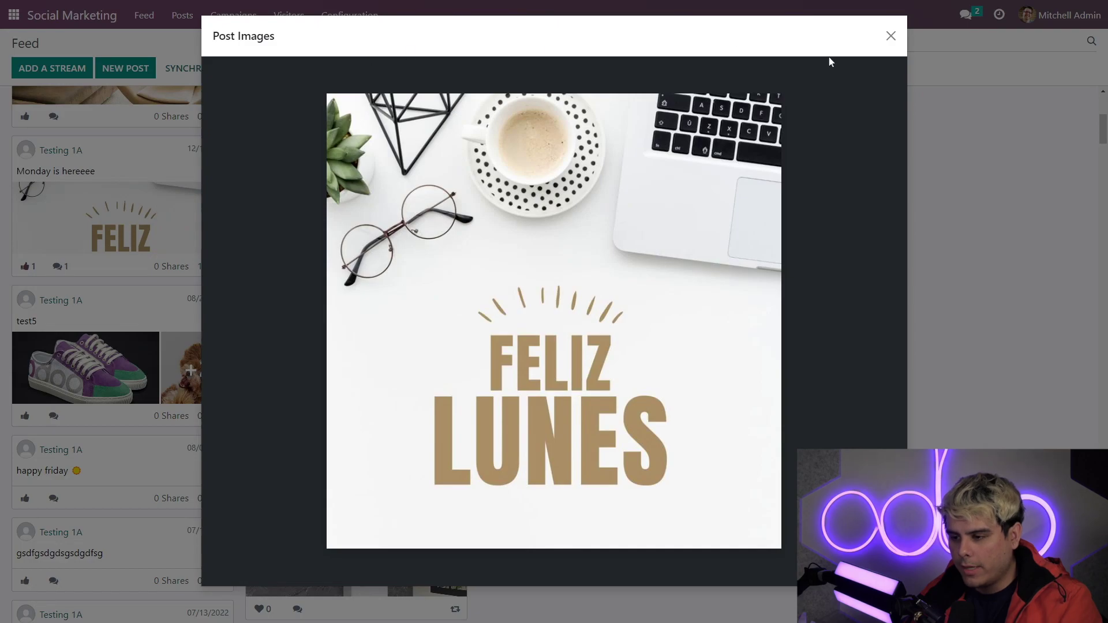
{"action": "left_click", "coordinate": [890, 36]}
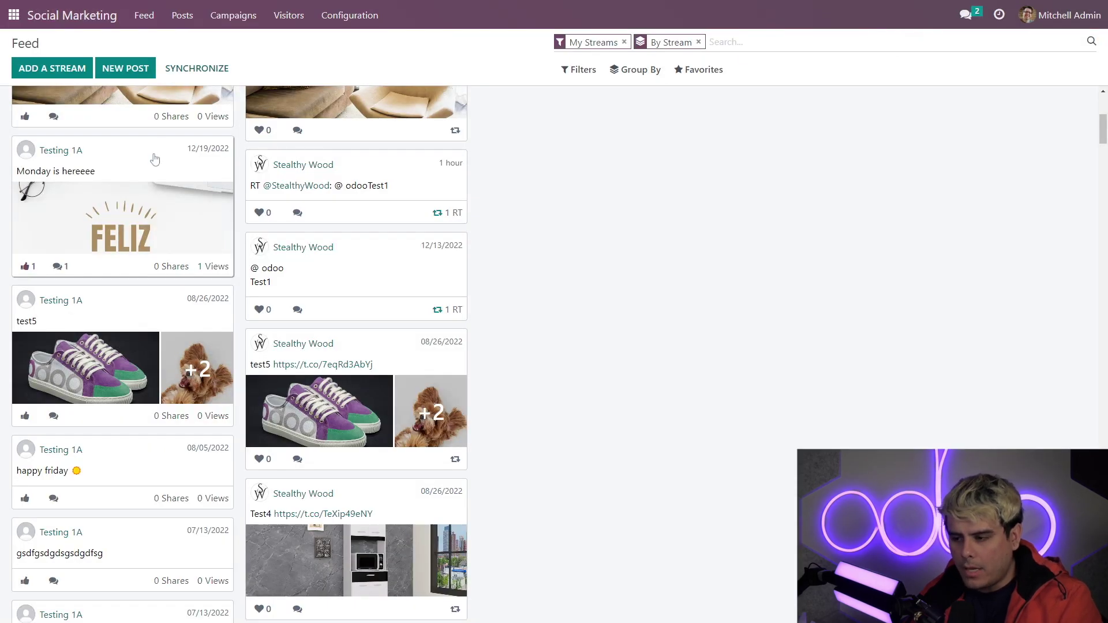
{"action": "left_click", "coordinate": [155, 163]}
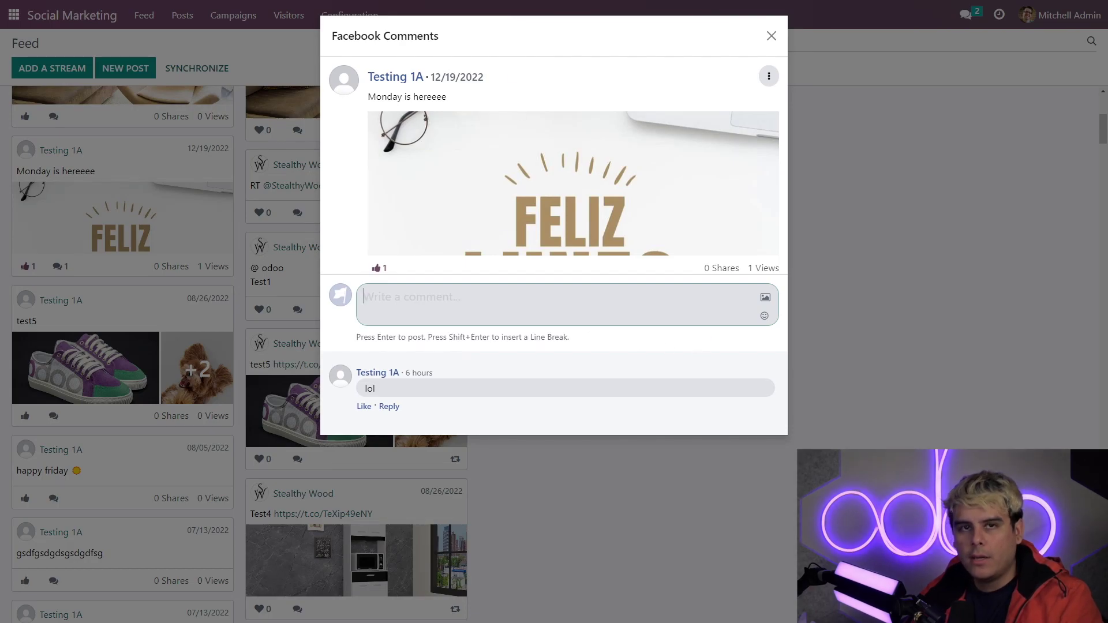
{"action": "left_click", "coordinate": [769, 78]}
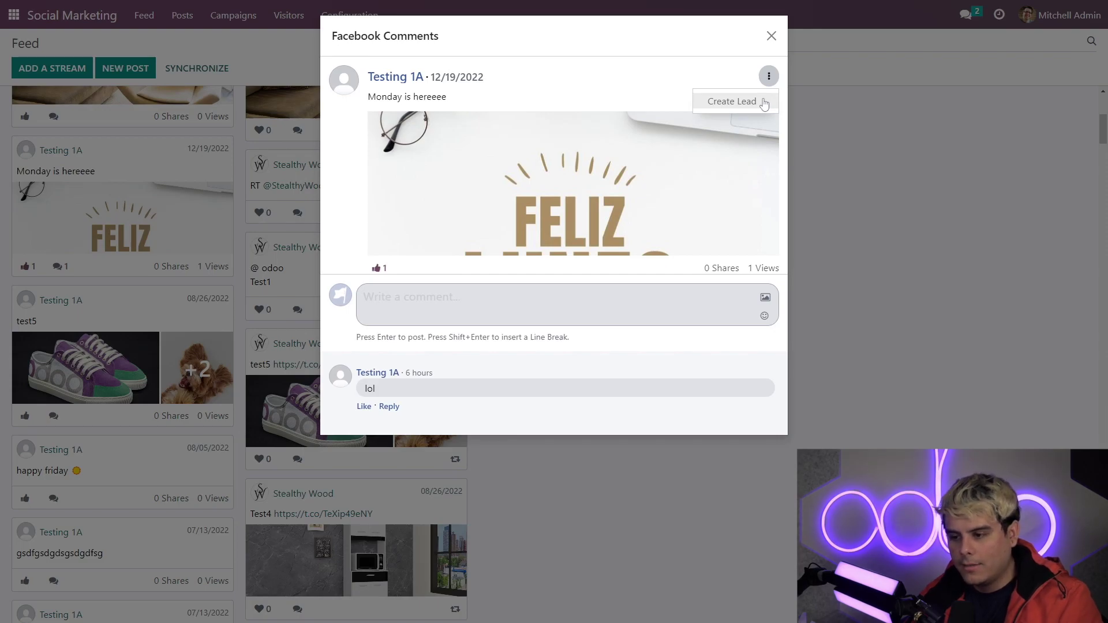
Convert 'Monday is hereeee' into the lead 'Request from Testing 1A' with Create a new customer
{"action": "left_click", "coordinate": [765, 103]}
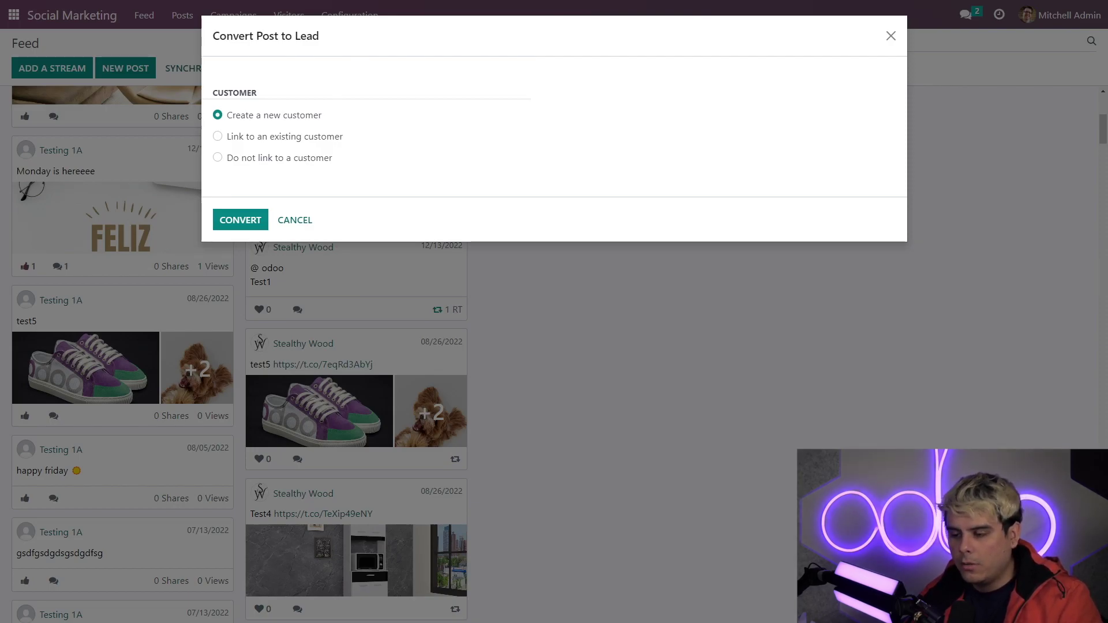
{"action": "left_click", "coordinate": [316, 116]}
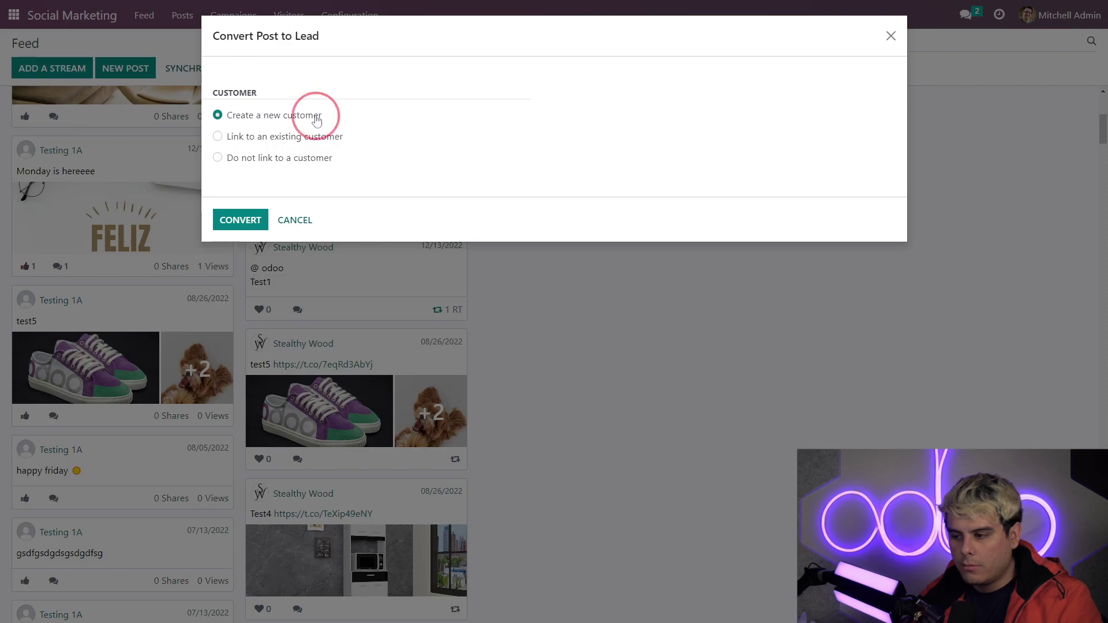
{"action": "left_click", "coordinate": [335, 140]}
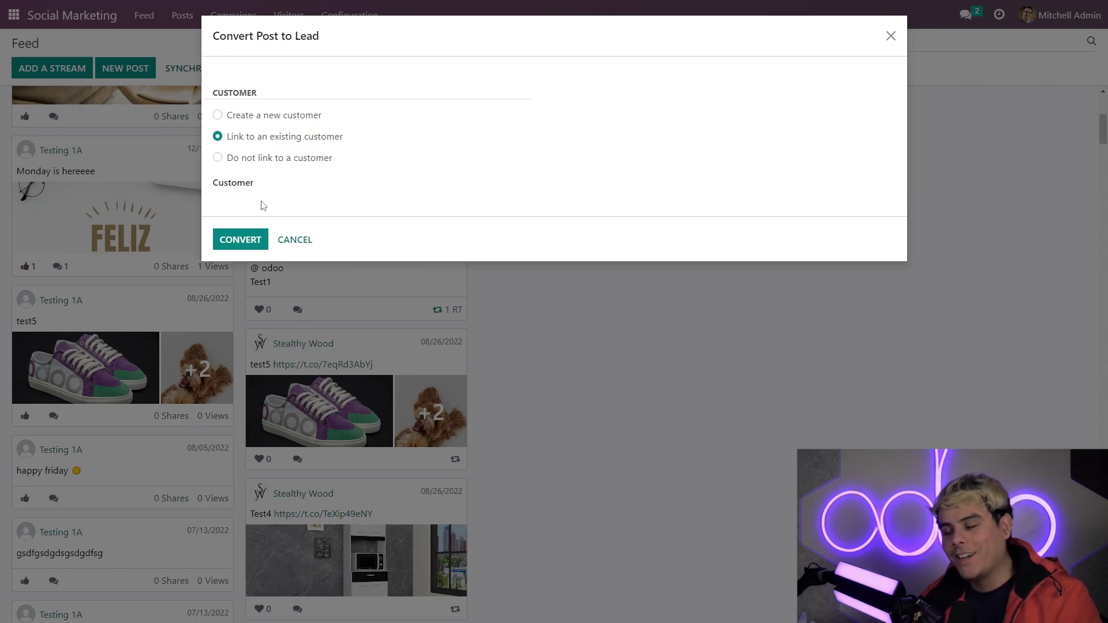
{"action": "left_click", "coordinate": [271, 181]}
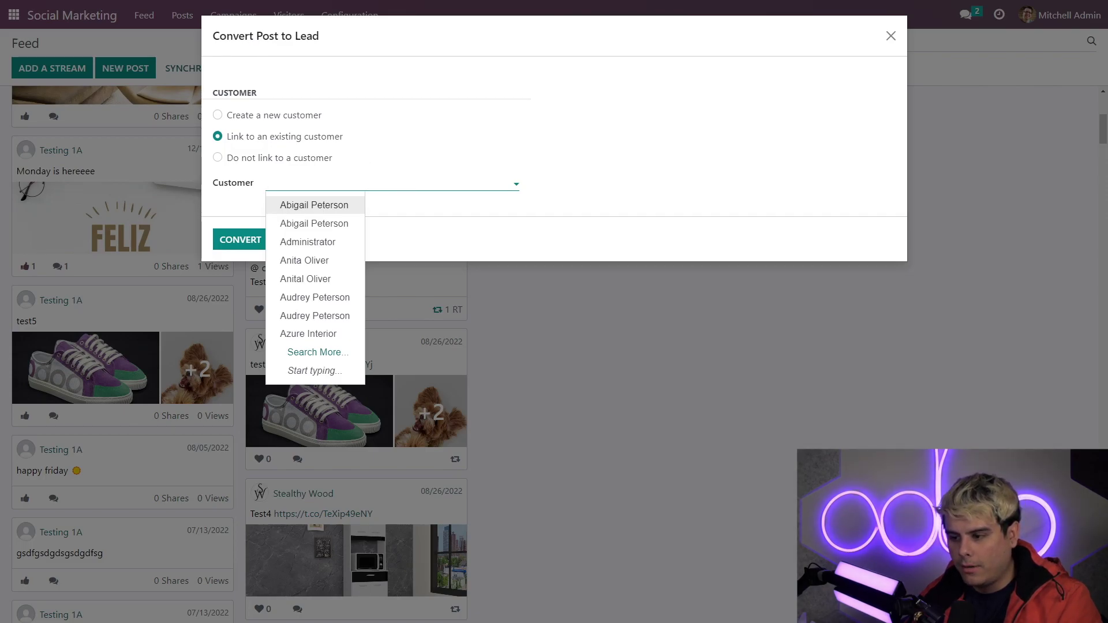
{"action": "left_click", "coordinate": [324, 167]}
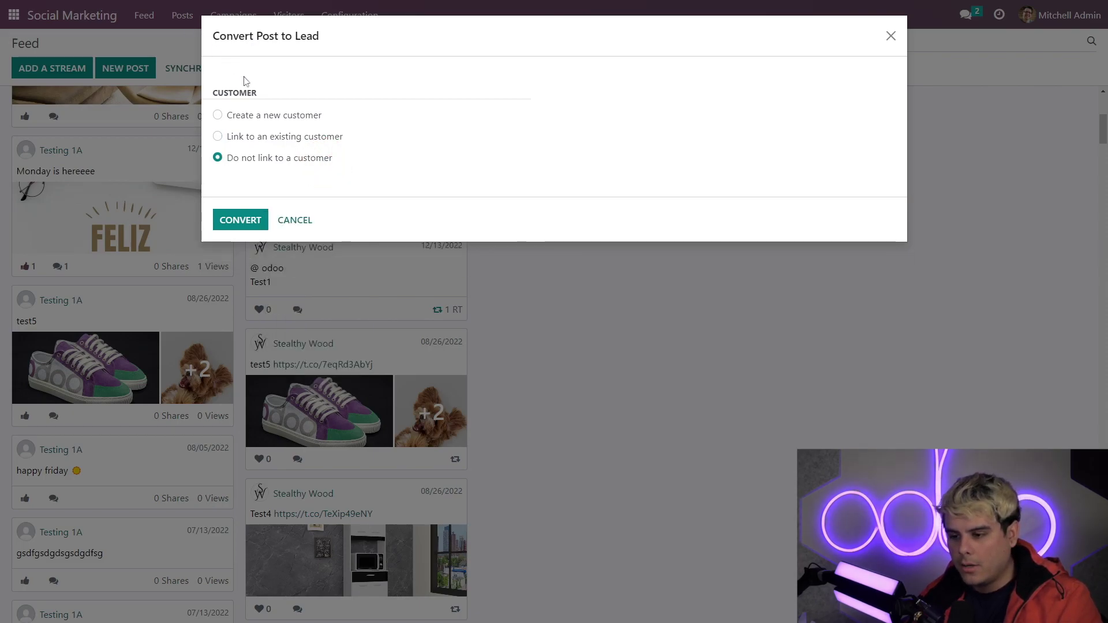
{"action": "left_click", "coordinate": [250, 115]}
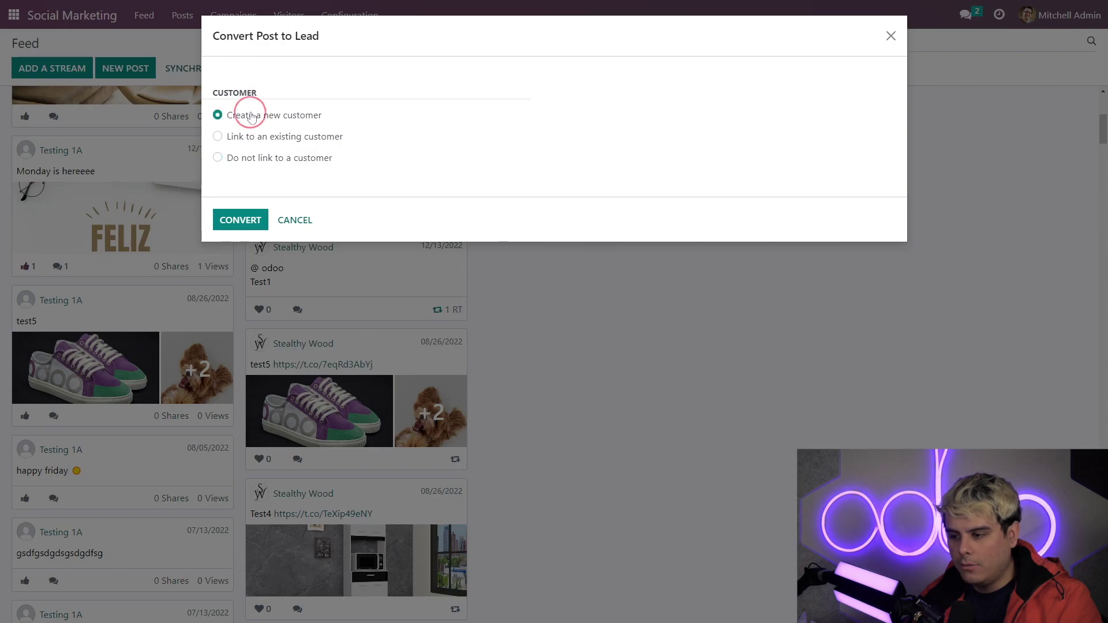
{"action": "left_click", "coordinate": [240, 221]}
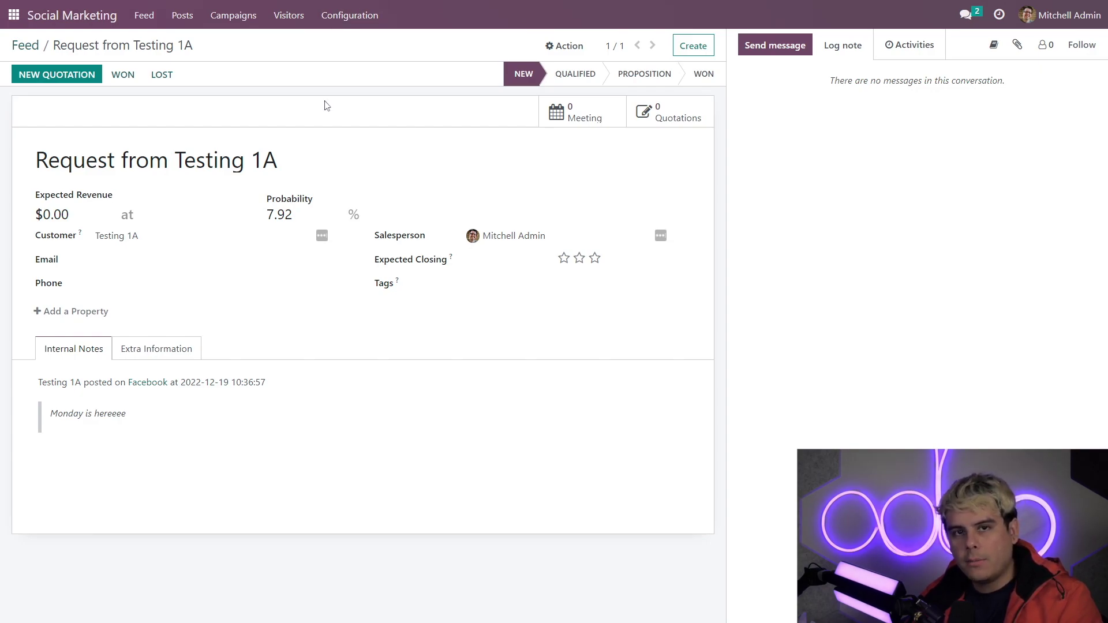
Check the lead's empty email and phone, then open 'Request from Testing 1A' from the CRM pipeline
{"action": "left_click", "coordinate": [235, 259]}
{"action": "left_click", "coordinate": [272, 282]}
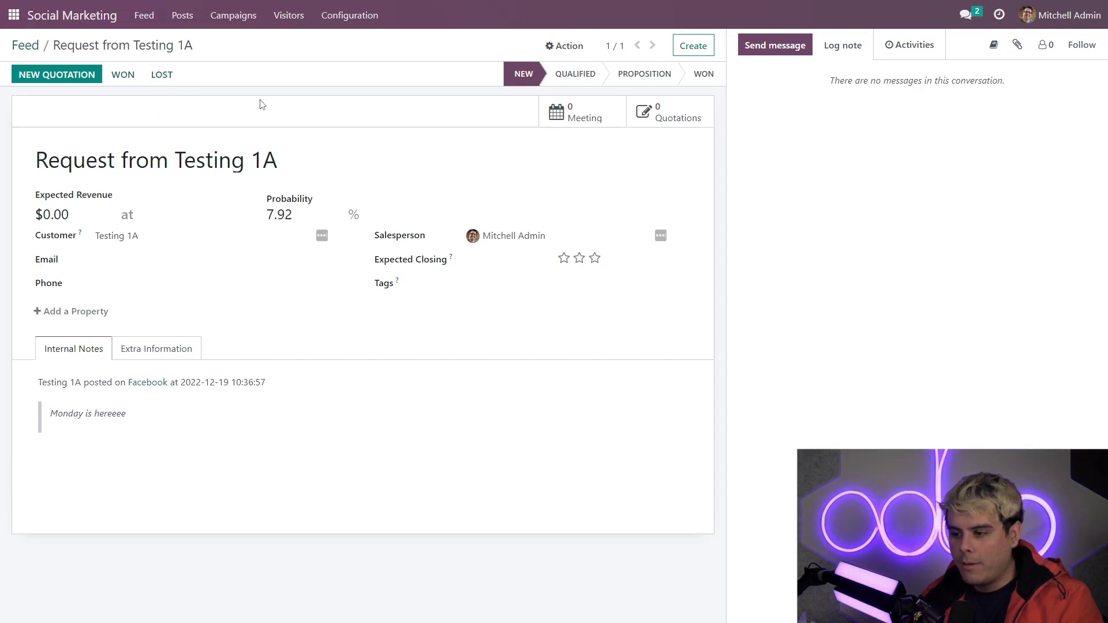
{"action": "left_click", "coordinate": [14, 15]}
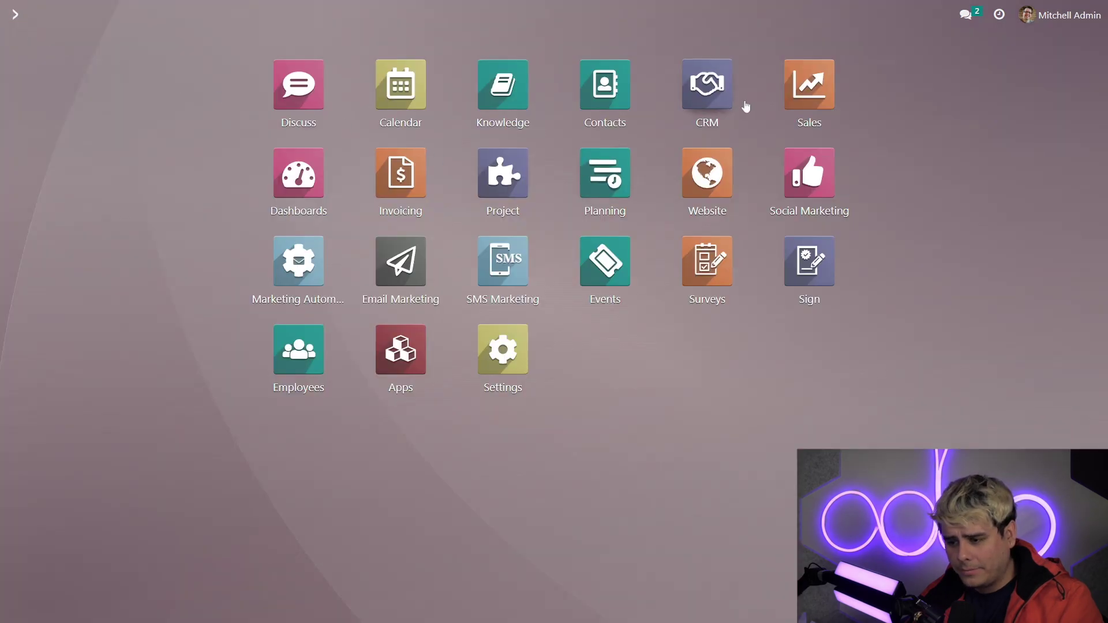
{"action": "left_click", "coordinate": [705, 85]}
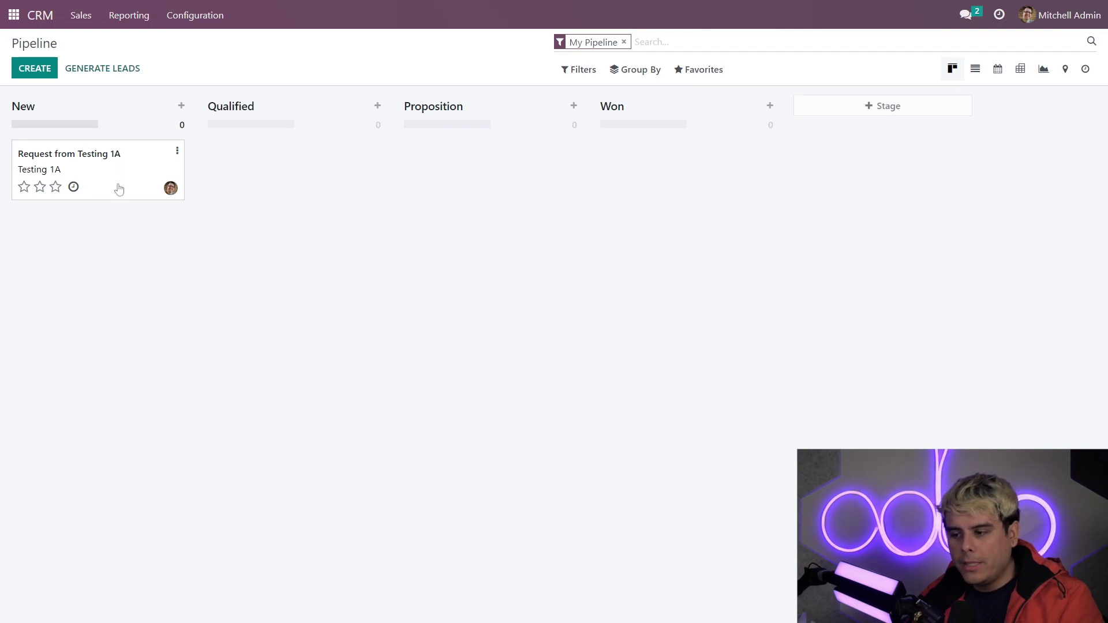
{"action": "left_click_drag", "start_coordinate": [125, 176], "coordinate": [120, 186]}
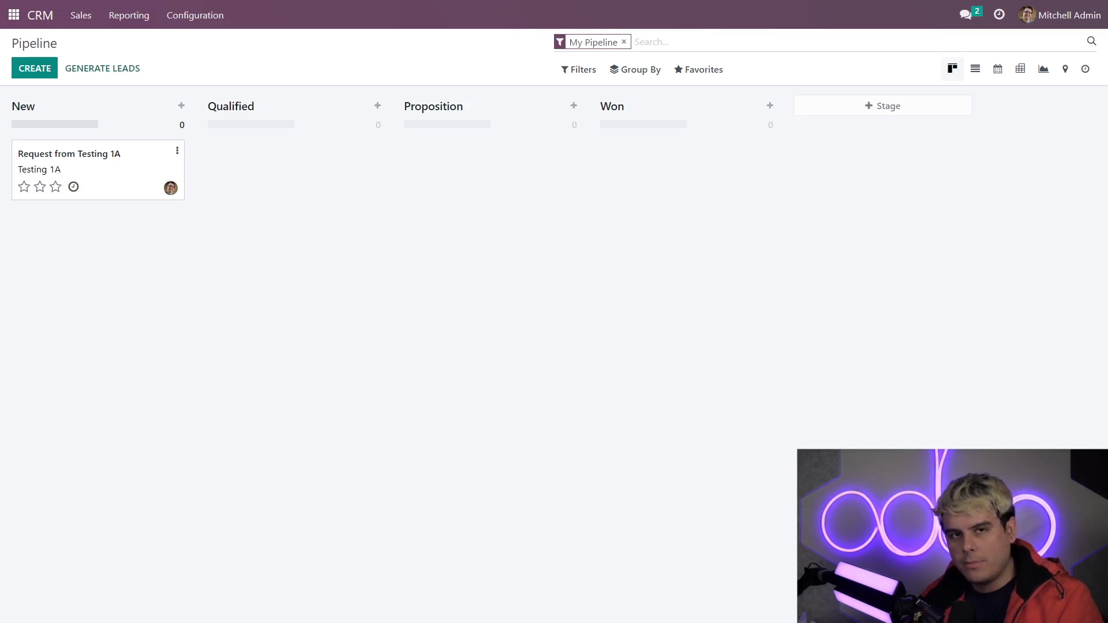
{"action": "left_click", "coordinate": [129, 181]}
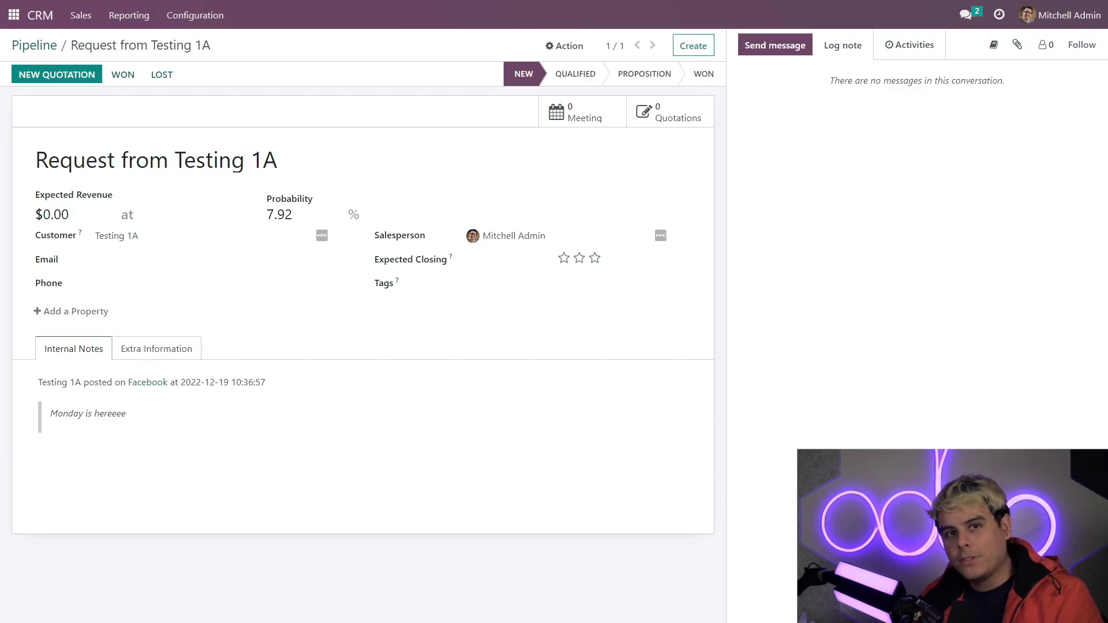
Open the Testing 1A customer contact linked from the lead's Customer field
{"action": "left_click", "coordinate": [340, 237]}
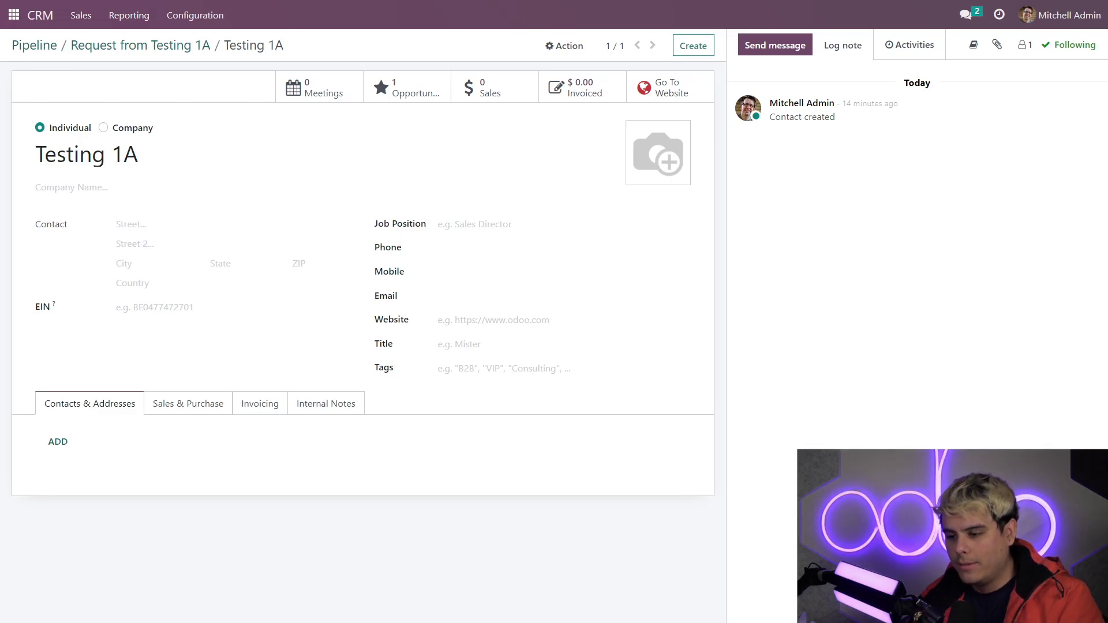
Leave the Testing 1A contact and go back to Odoo's main app grid
{"action": "left_click", "coordinate": [13, 15]}
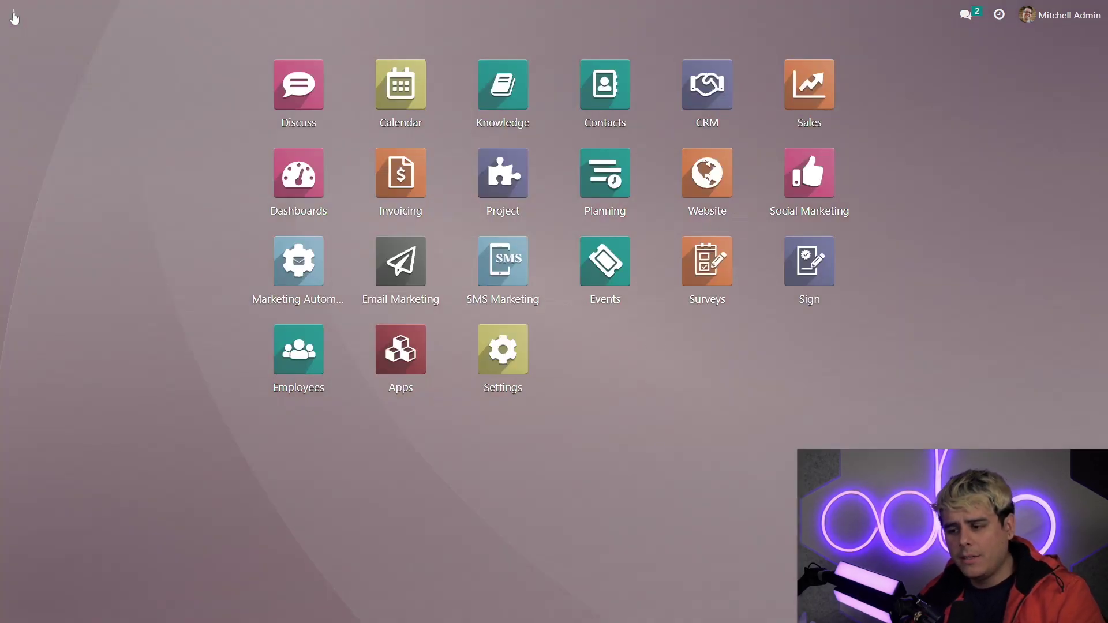